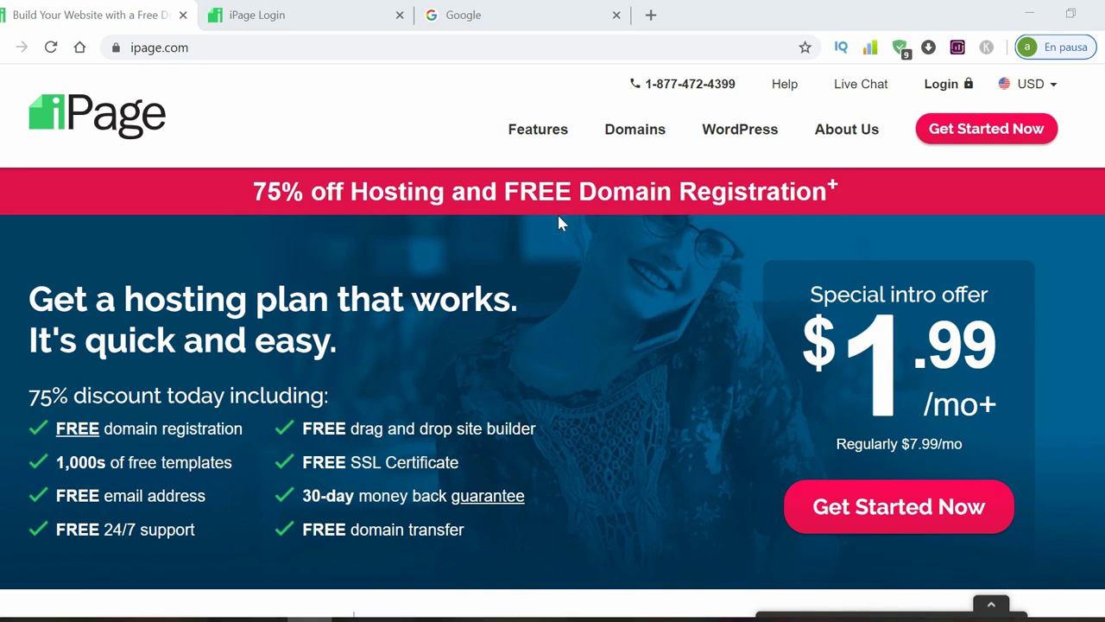
View the company's About Us page and return to the iPage home page.
left_click(839, 131)
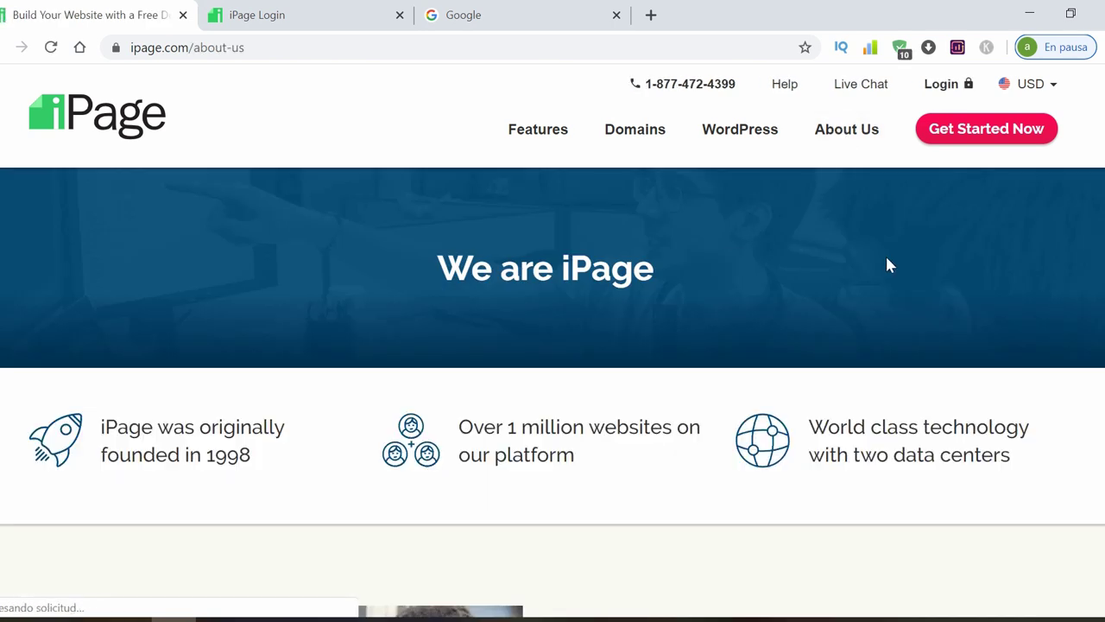
scroll(552, 345, "down", 3)
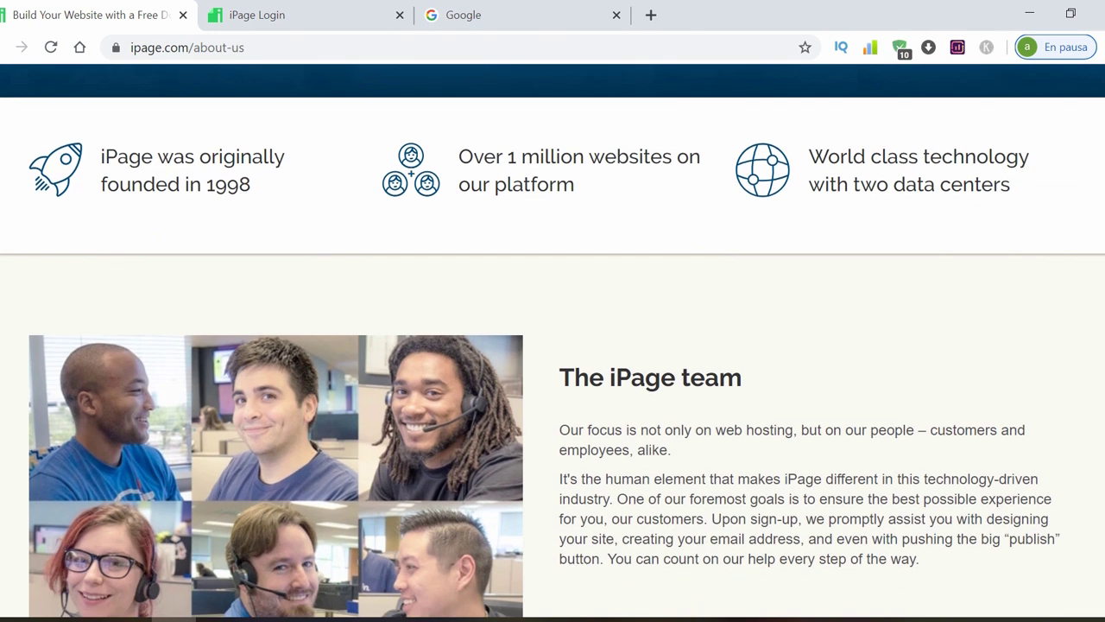
scroll(552, 345, "up", 3)
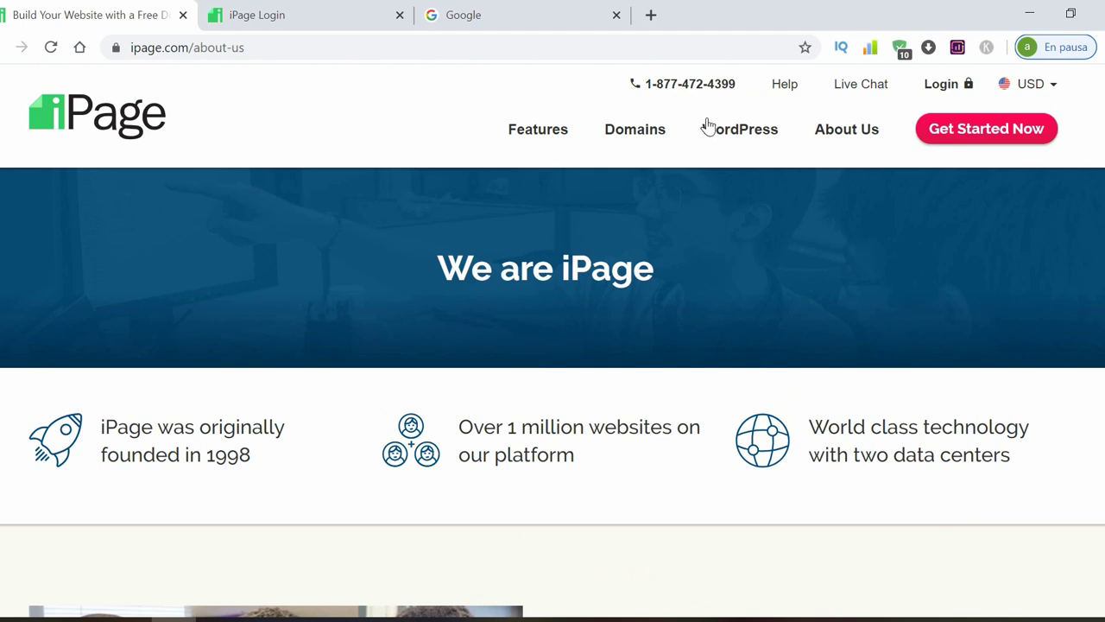
left_click(136, 115)
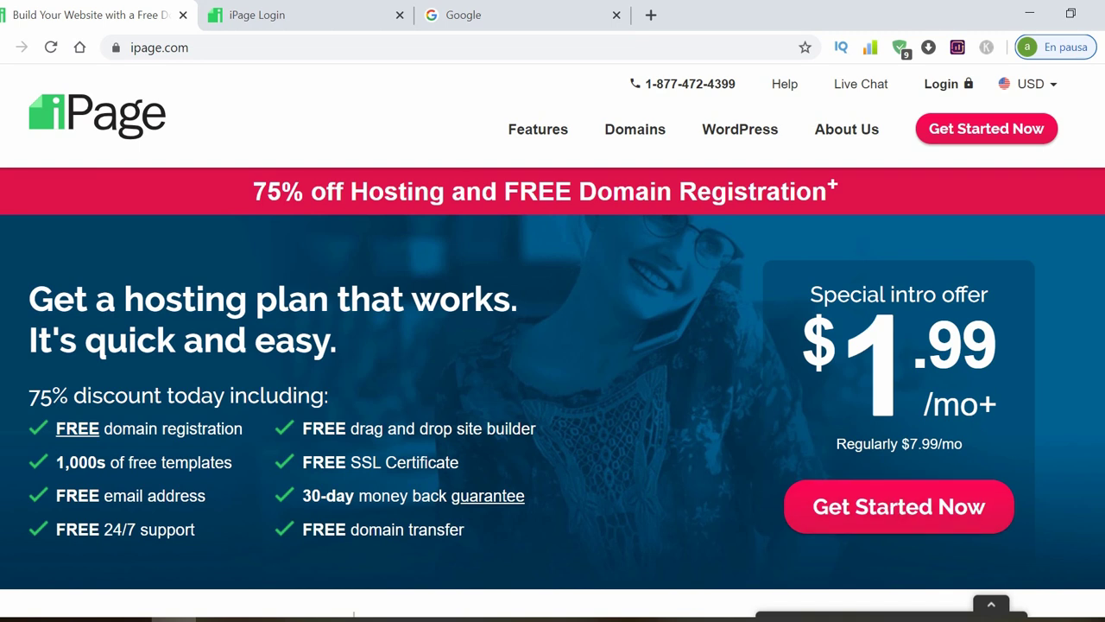
Examine the home page's hosting offer, included extras and feature overview.
scroll(553, 337, "down", 3)
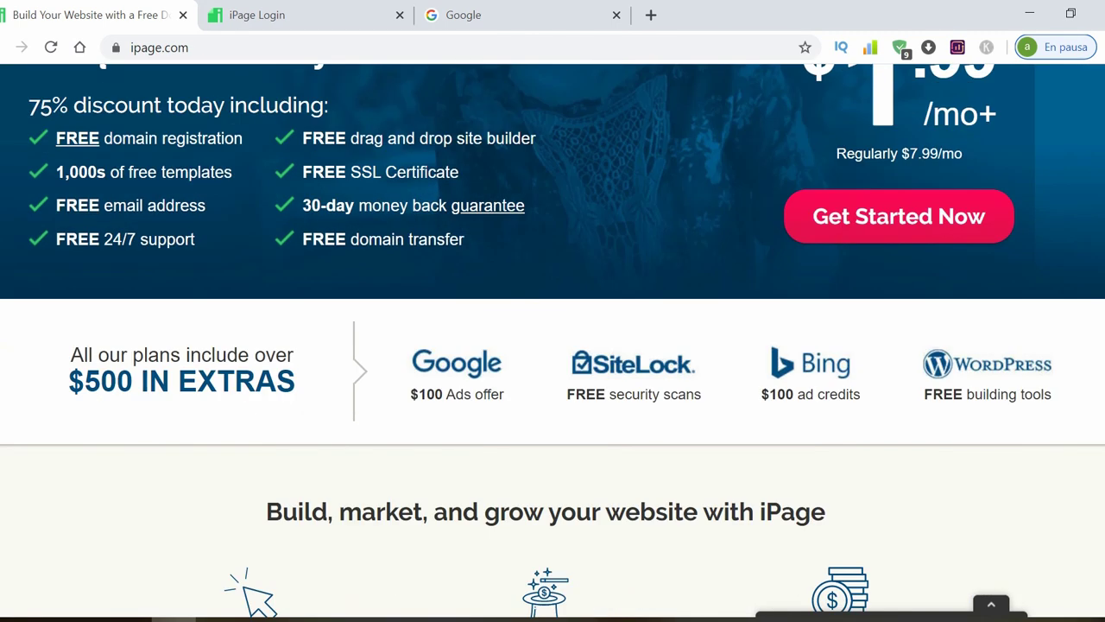
scroll(552, 337, "up", 1)
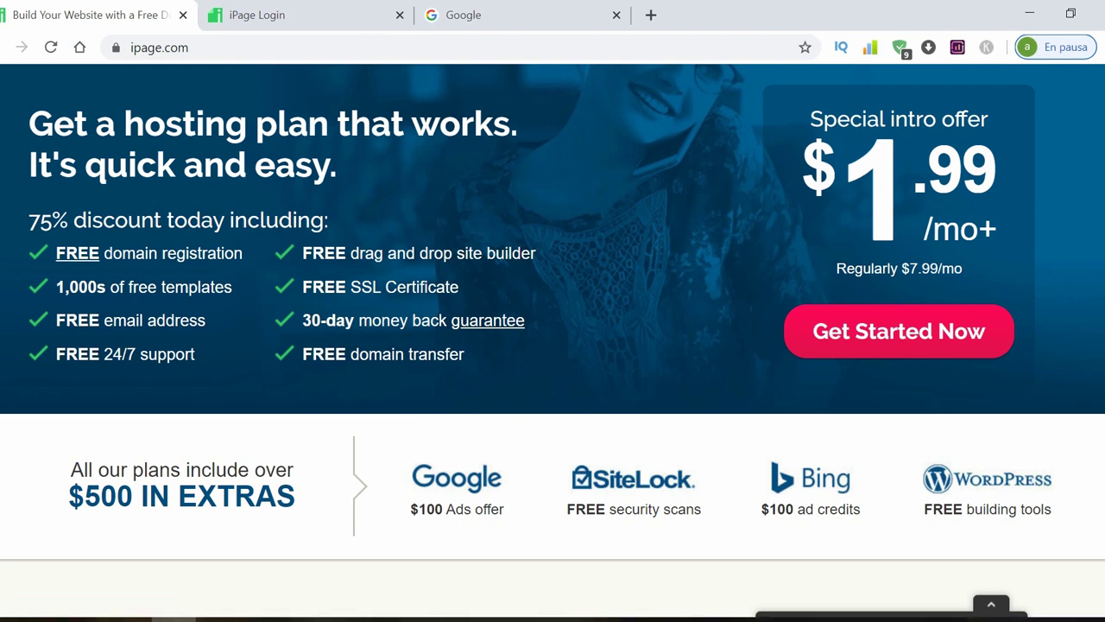
scroll(553, 321, "up", 1)
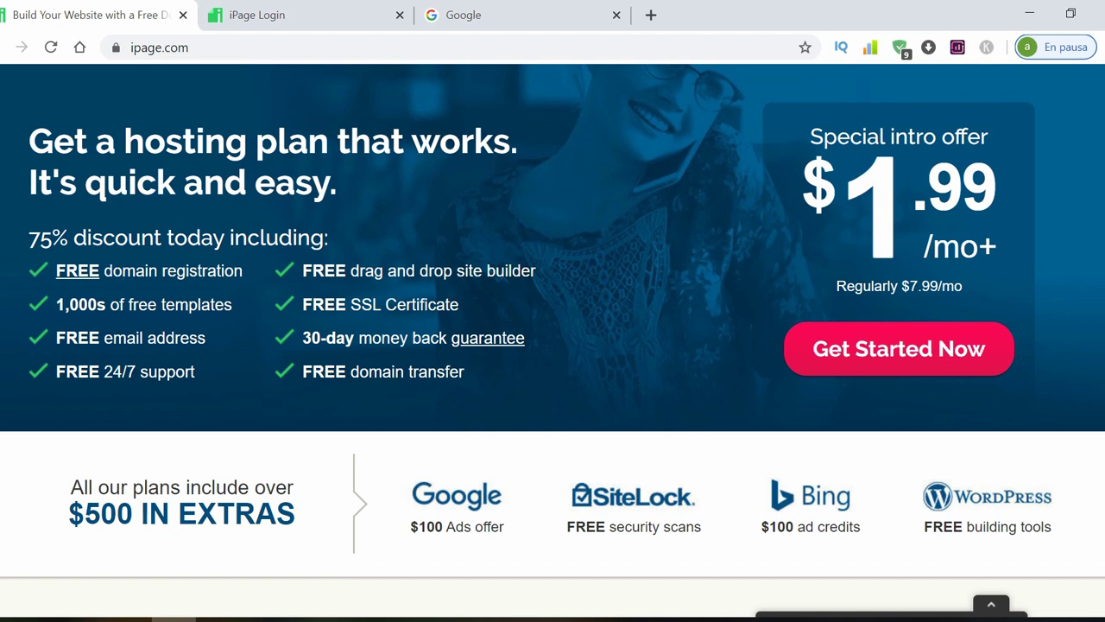
scroll(552, 337, "down", 4)
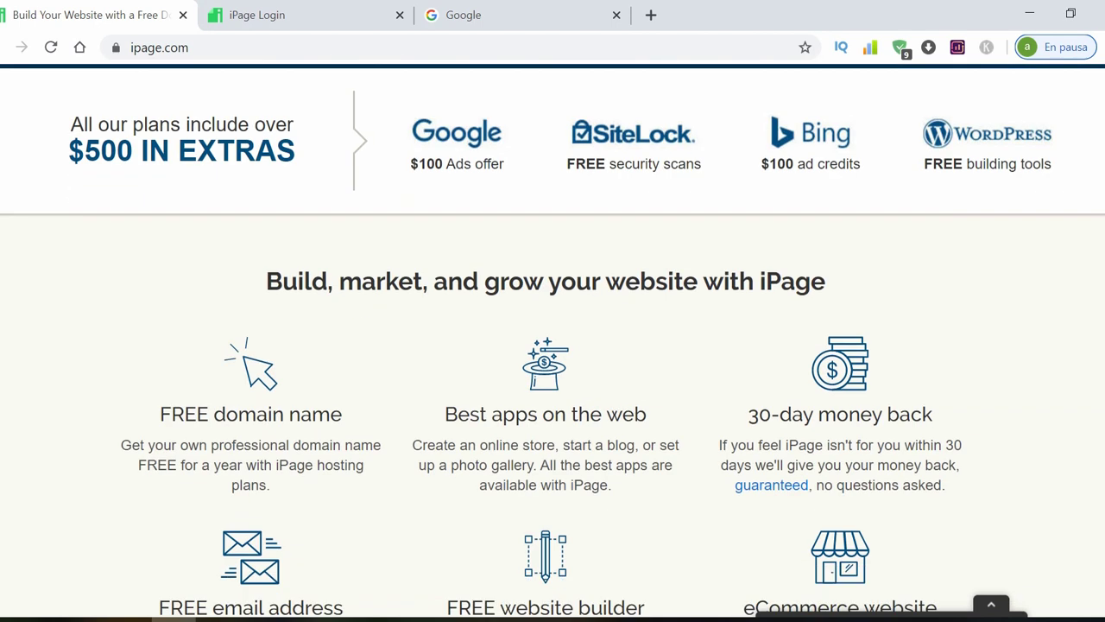
scroll(553, 346, "down", 6)
scroll(553, 346, "down", 2)
scroll(553, 345, "up", 10)
scroll(553, 345, "up", 4)
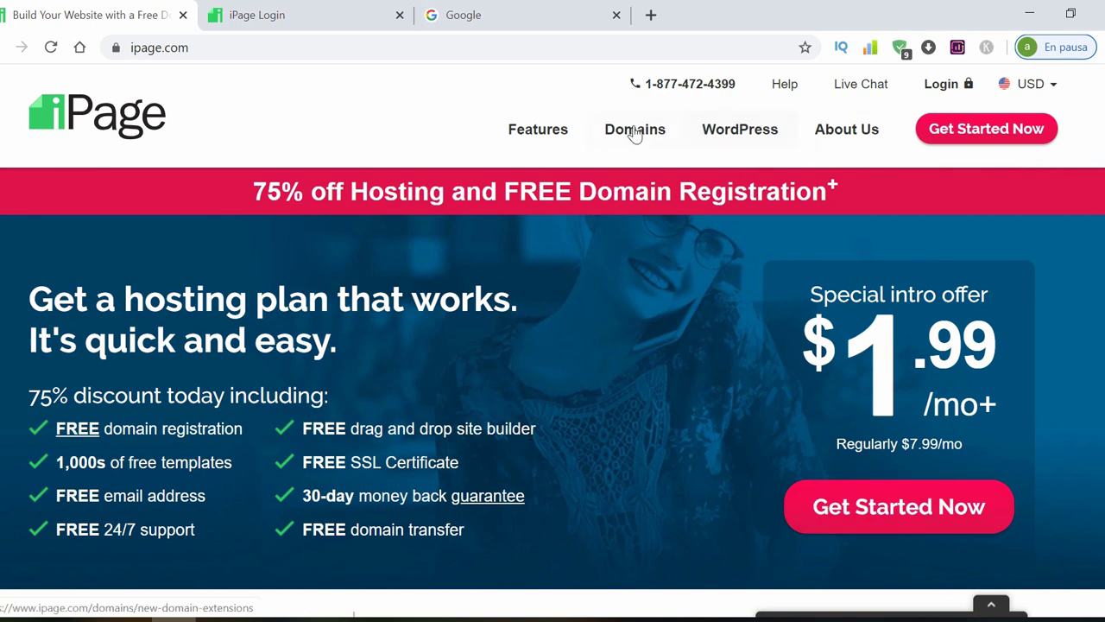
Start the hosting sign-up from the special intro offer and search for the domain name abcdefghij.
left_click(906, 510)
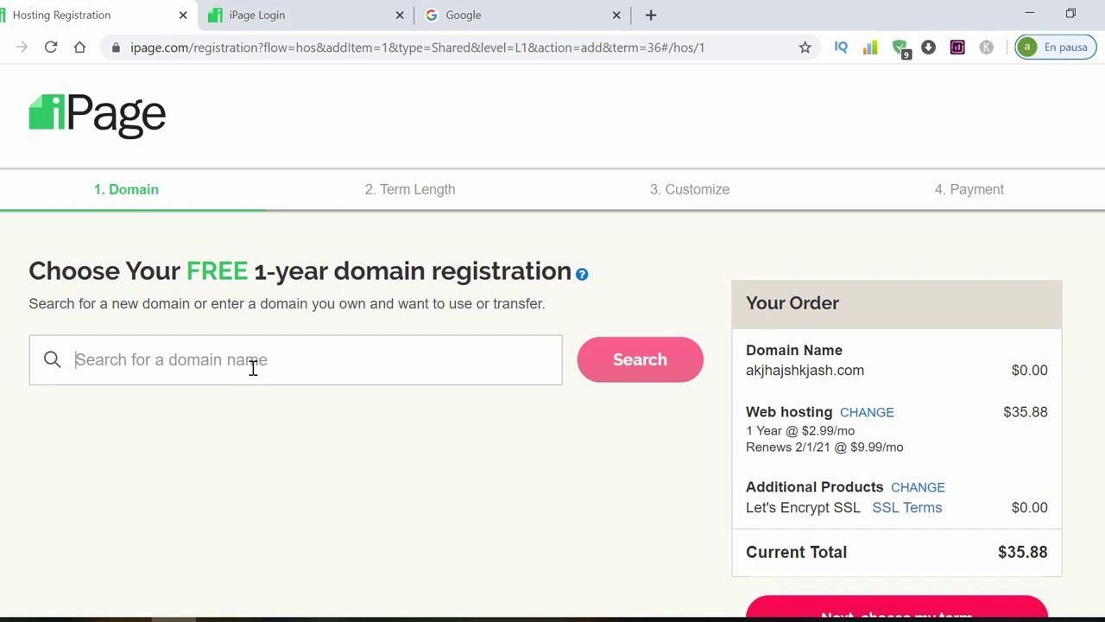
type("ab")
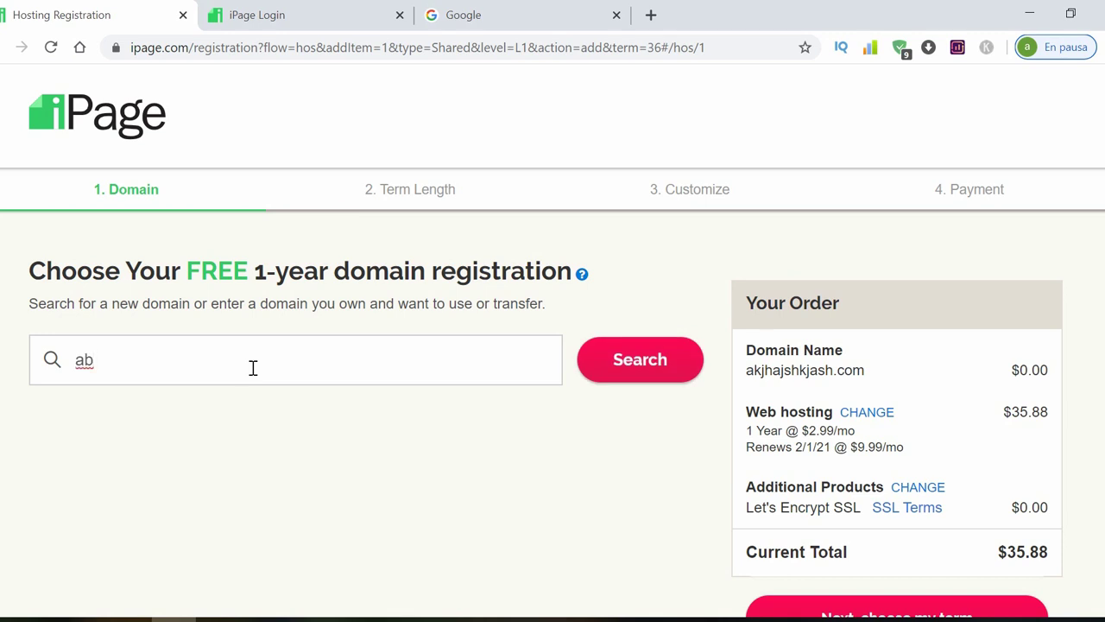
type("cdefghij")
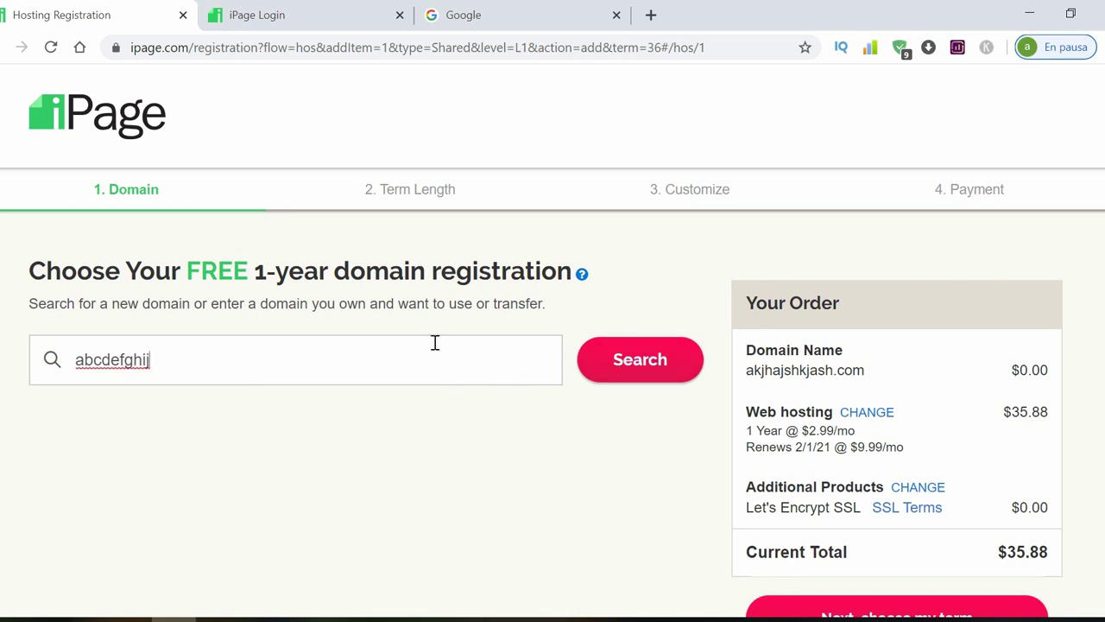
left_click(642, 361)
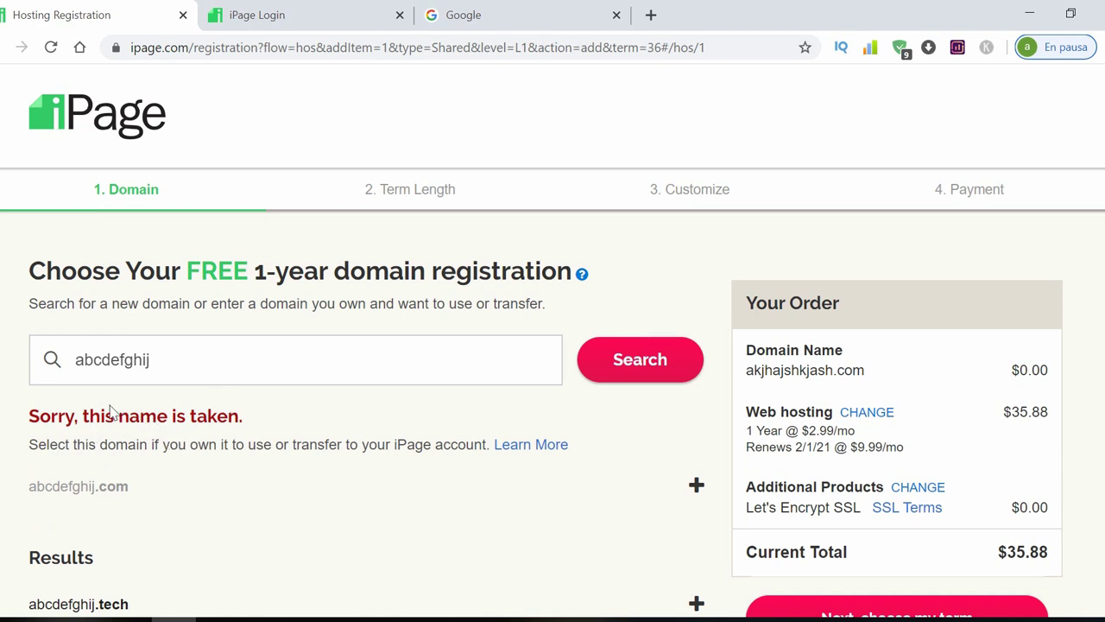
Extend the domain query to abcdefghij2020 and search for its availability.
left_click(210, 362)
type("2020")
double_click(301, 357)
left_click(620, 363)
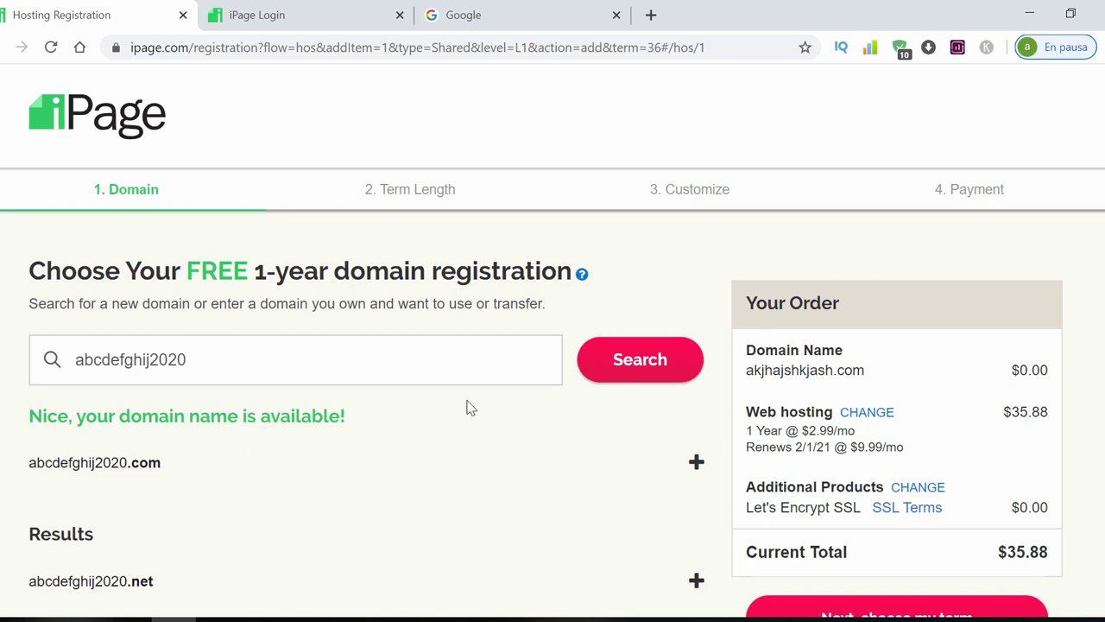
Review the domain extensions offered, keep the domain already in the order and continue to the term selection.
scroll(553, 341, "down", 2)
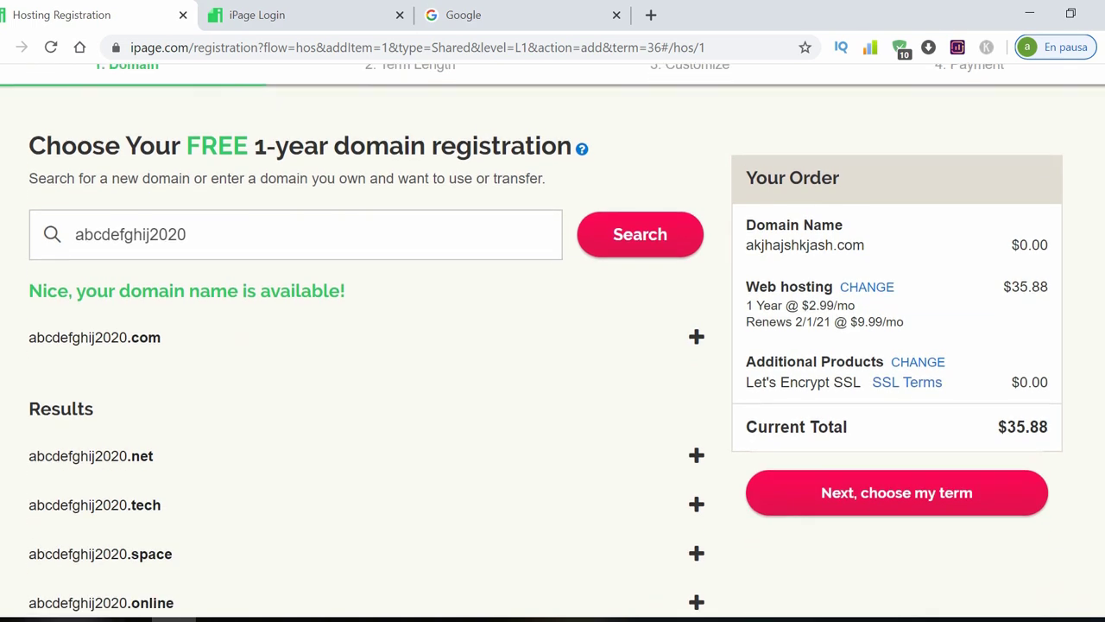
scroll(553, 341, "down", 1)
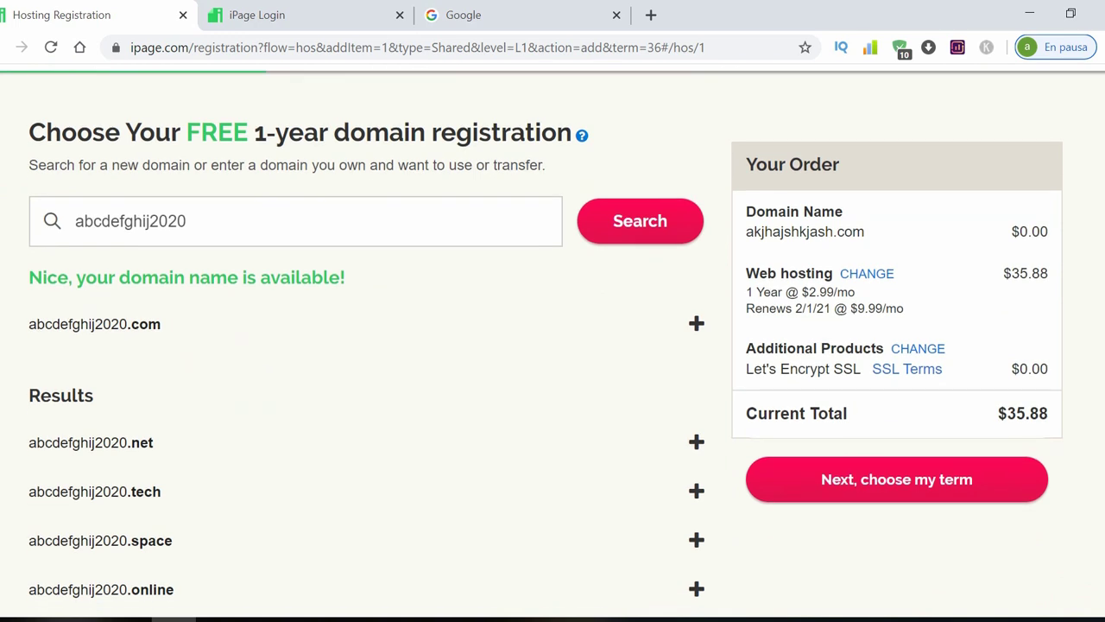
scroll(553, 341, "down", 5)
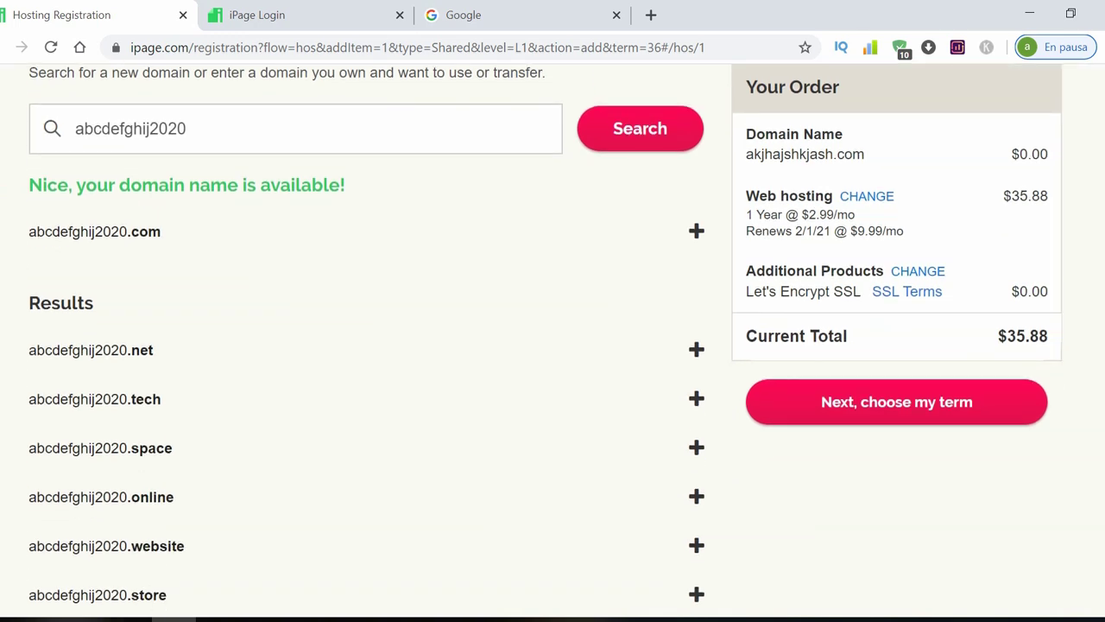
scroll(553, 341, "down", 3)
scroll(552, 341, "up", 8)
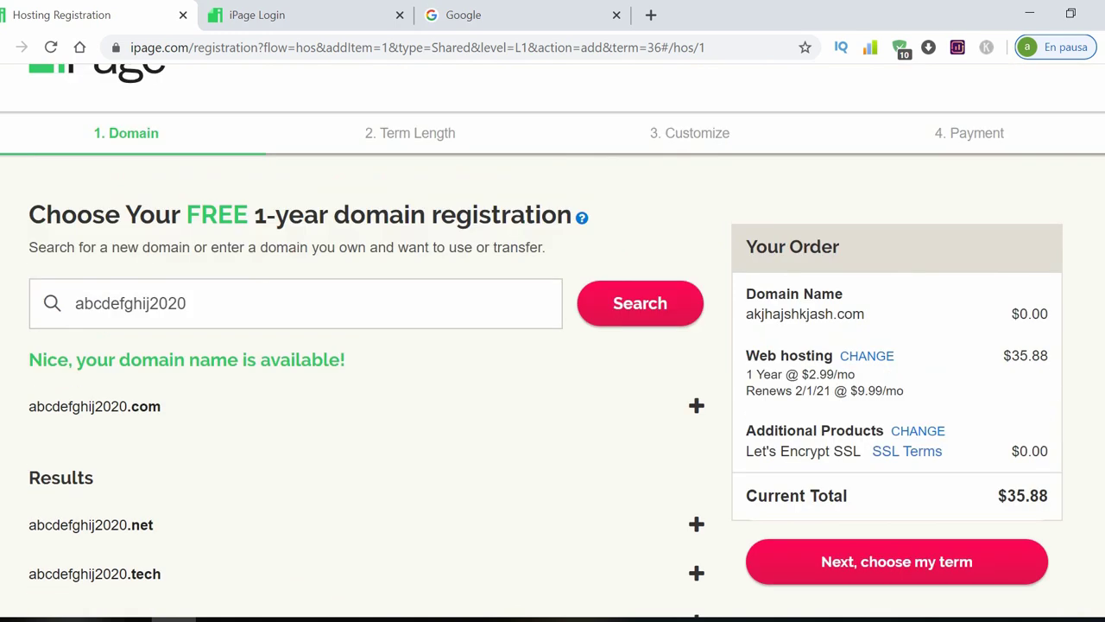
scroll(553, 341, "down", 1)
scroll(818, 343, "down", 1)
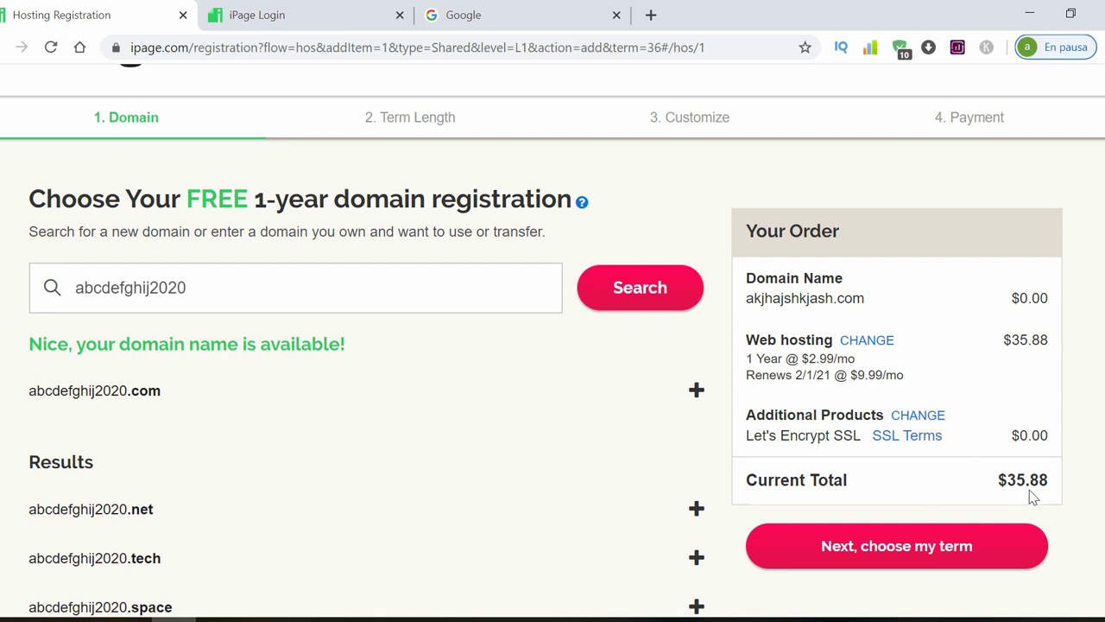
left_click(903, 552)
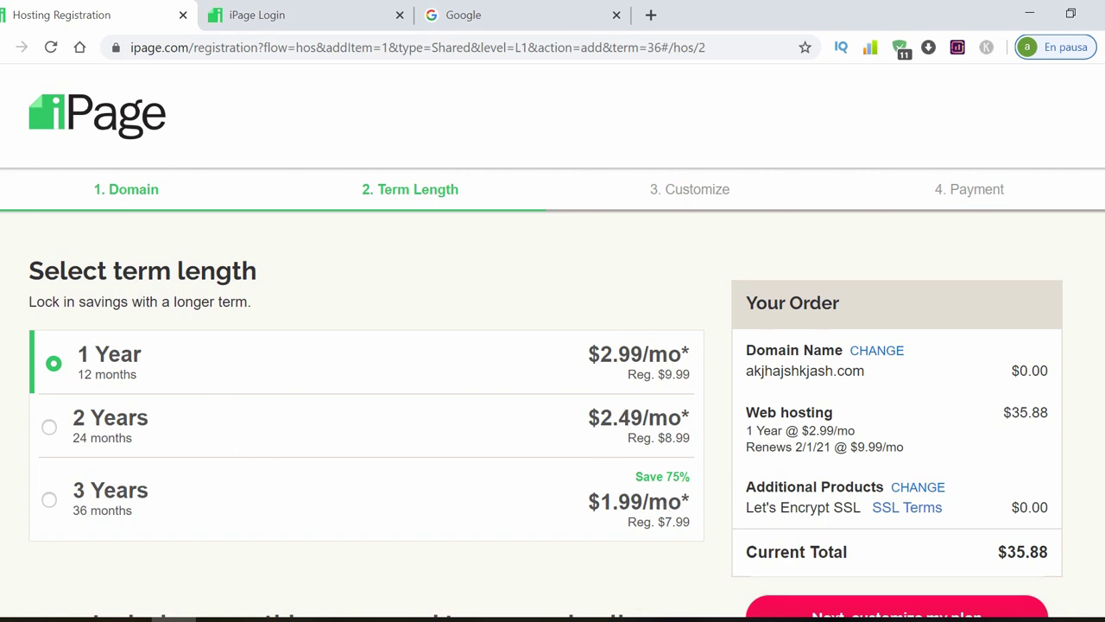
Compare the hosting terms, keep the 1 Year term and continue to plan customization.
scroll(553, 345, "down", 1)
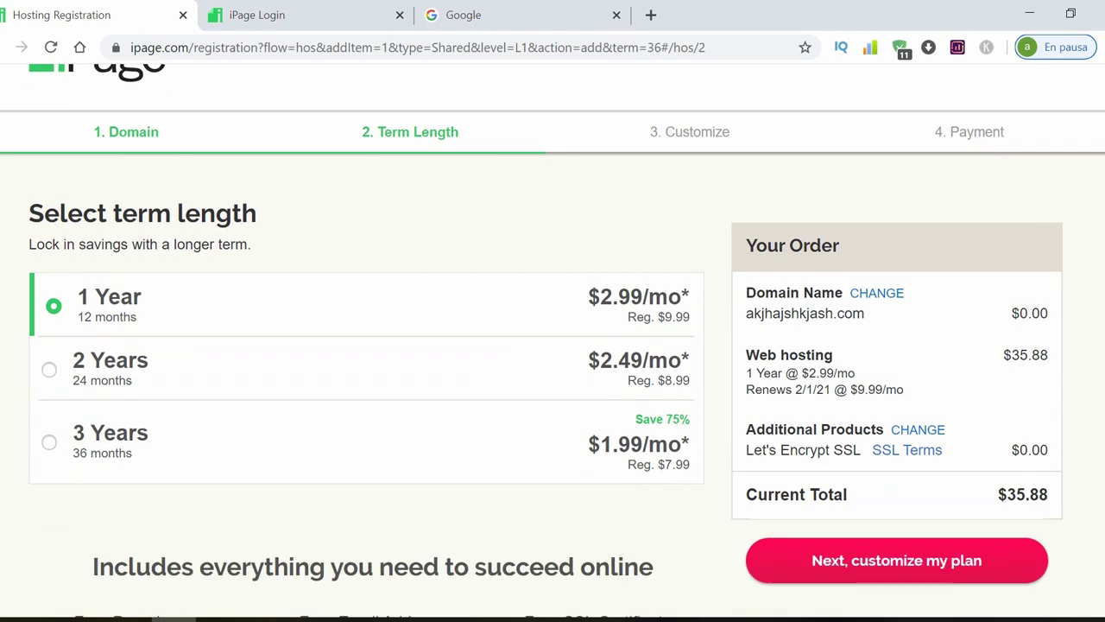
scroll(553, 345, "down", 1)
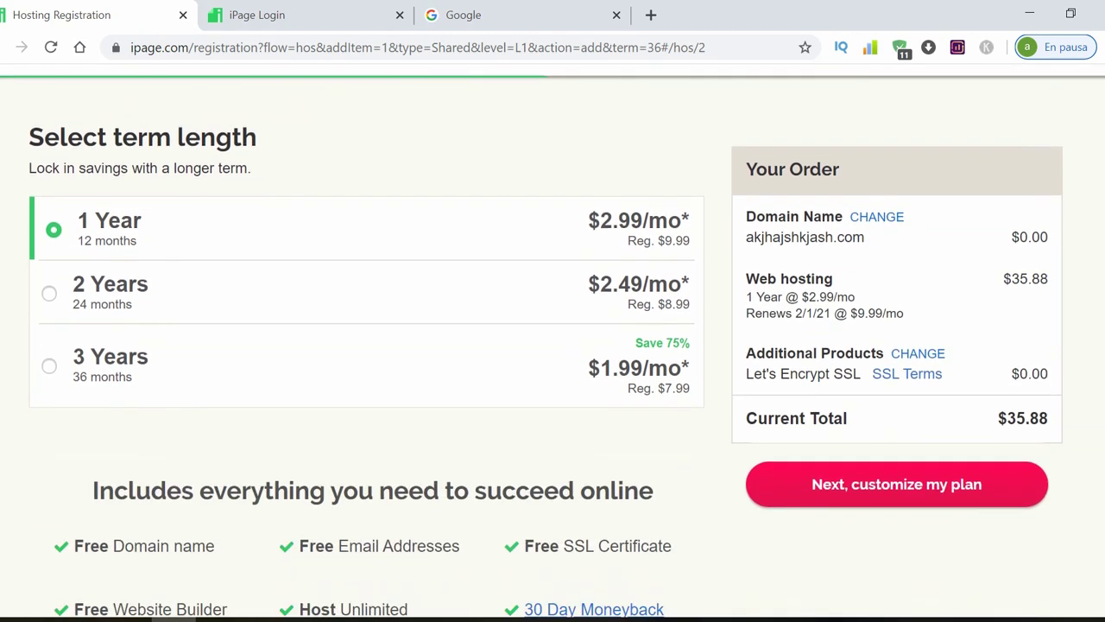
scroll(552, 345, "down", 3)
scroll(553, 345, "up", 5)
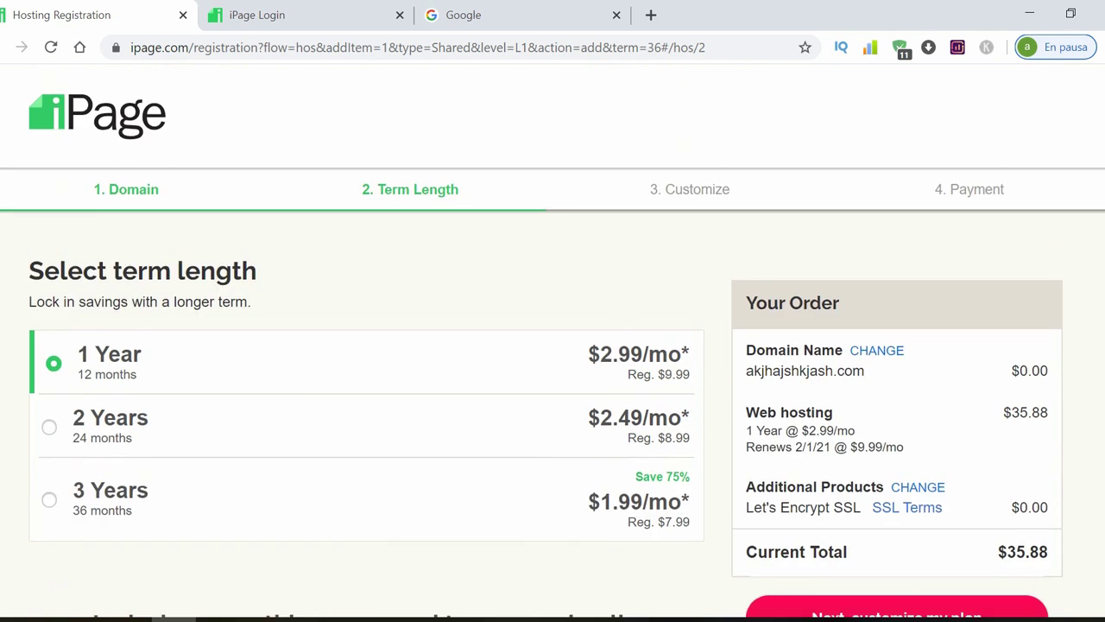
scroll(1047, 335, "down", 2)
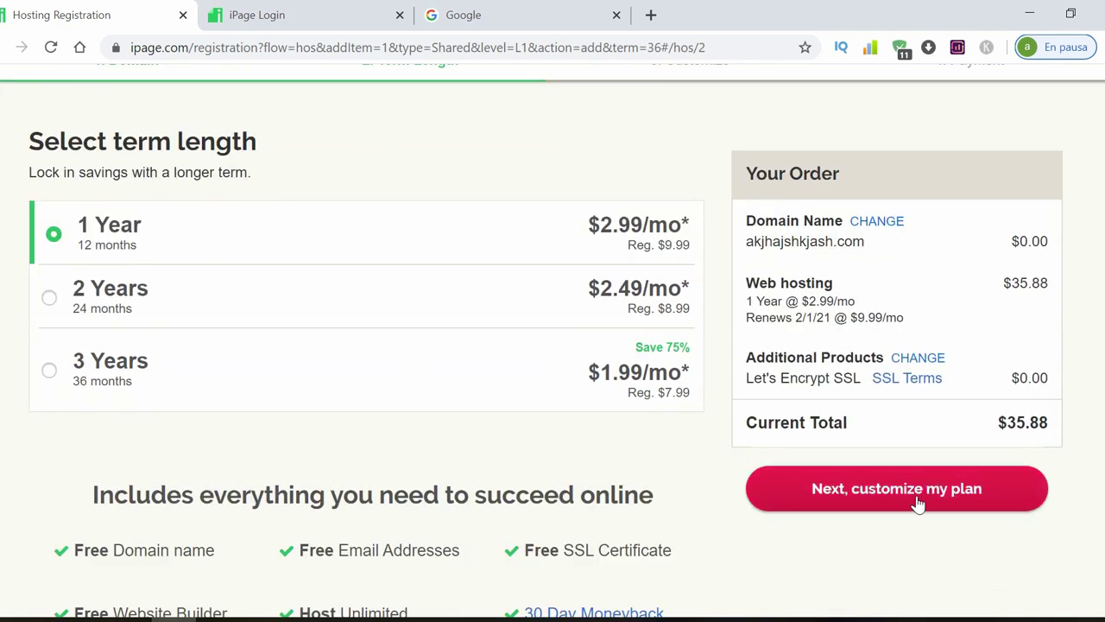
left_click(919, 503)
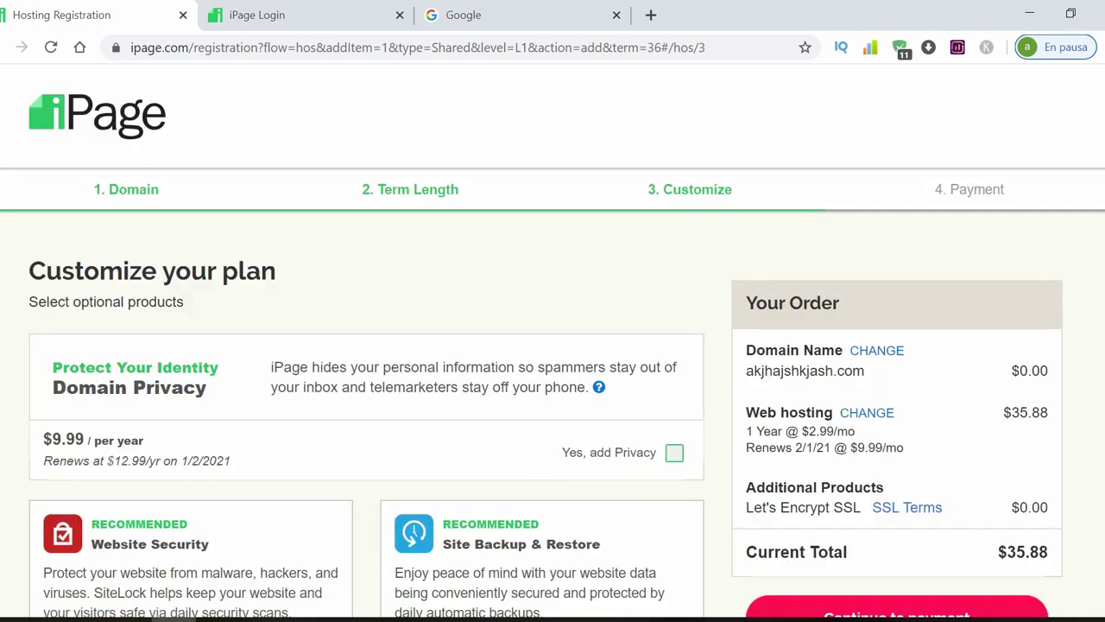
Review the optional products, leave them all unselected and continue to the billing information form.
scroll(552, 341, "down", 3)
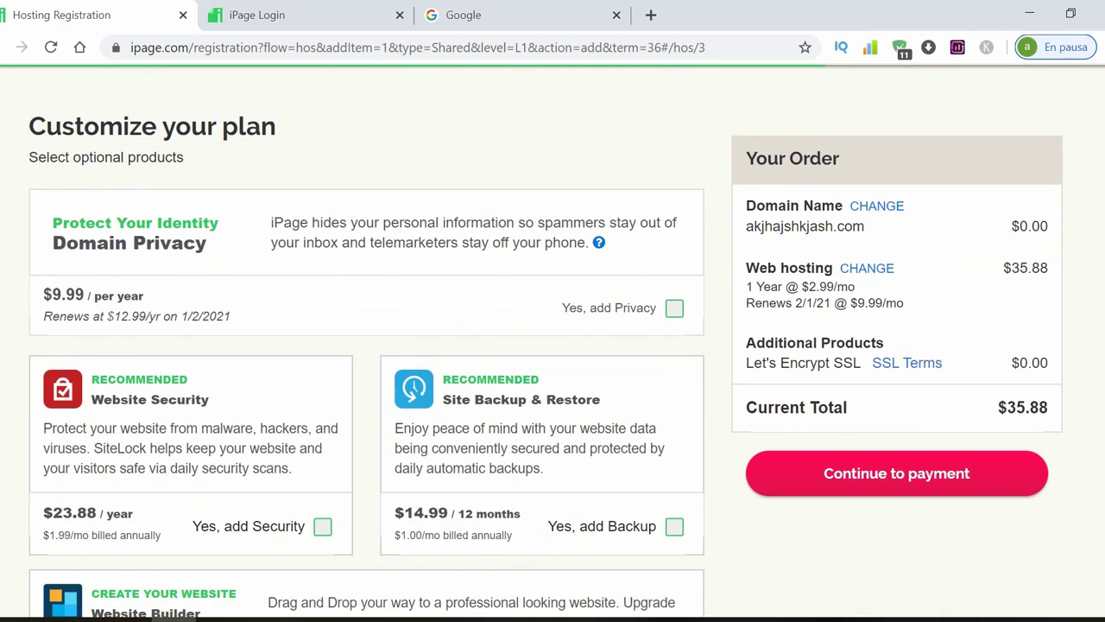
scroll(367, 341, "down", 2)
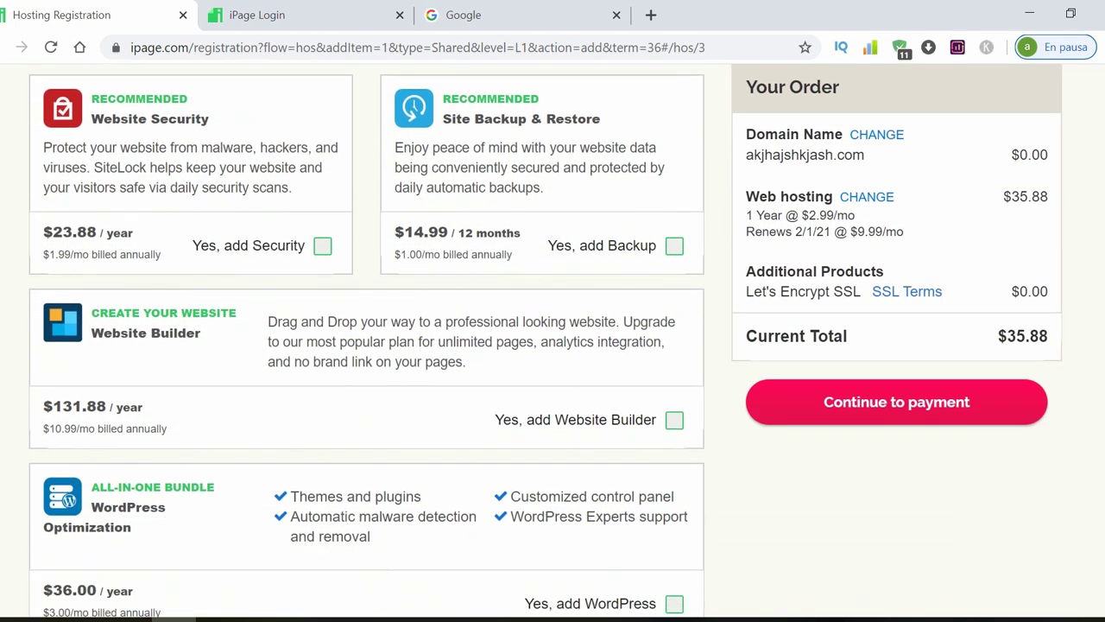
scroll(366, 342, "up", 3)
scroll(367, 341, "up", 1)
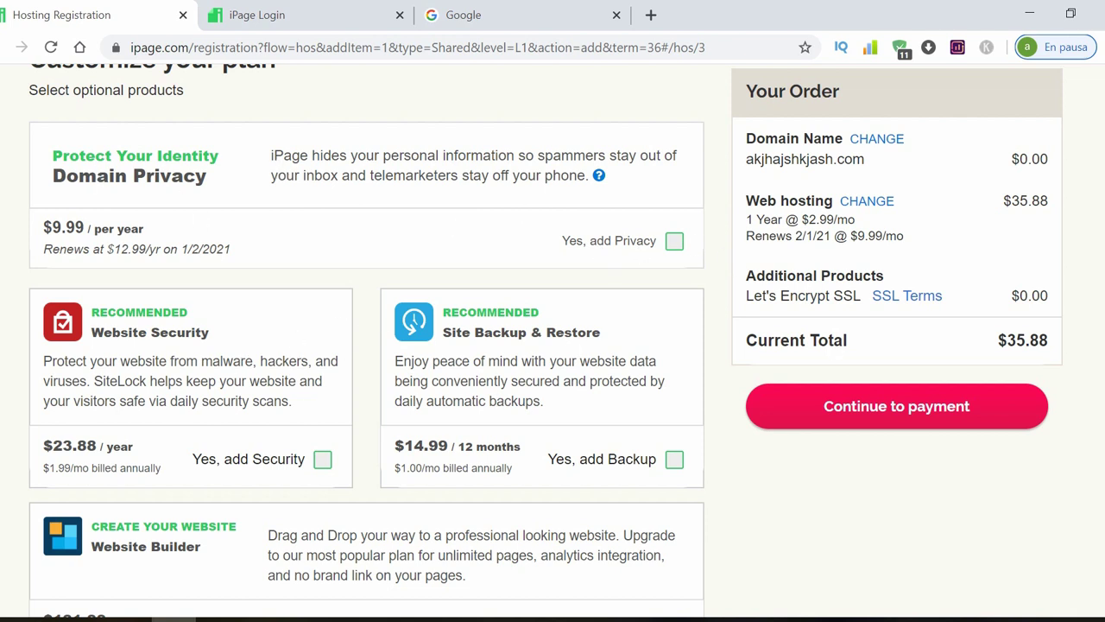
scroll(545, 341, "up", 3)
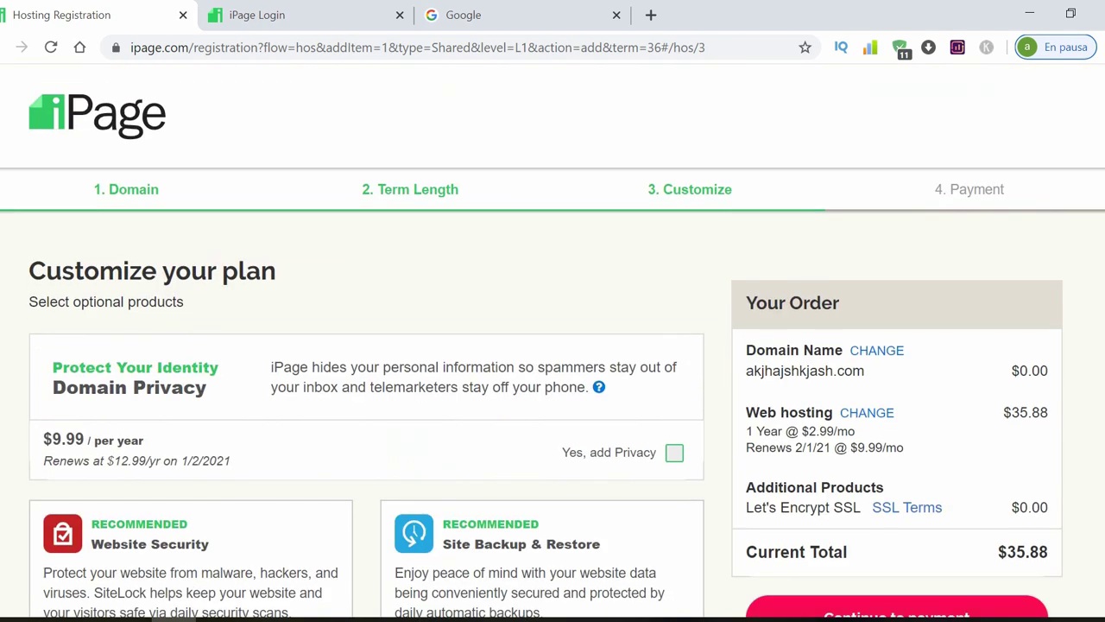
scroll(546, 341, "down", 4)
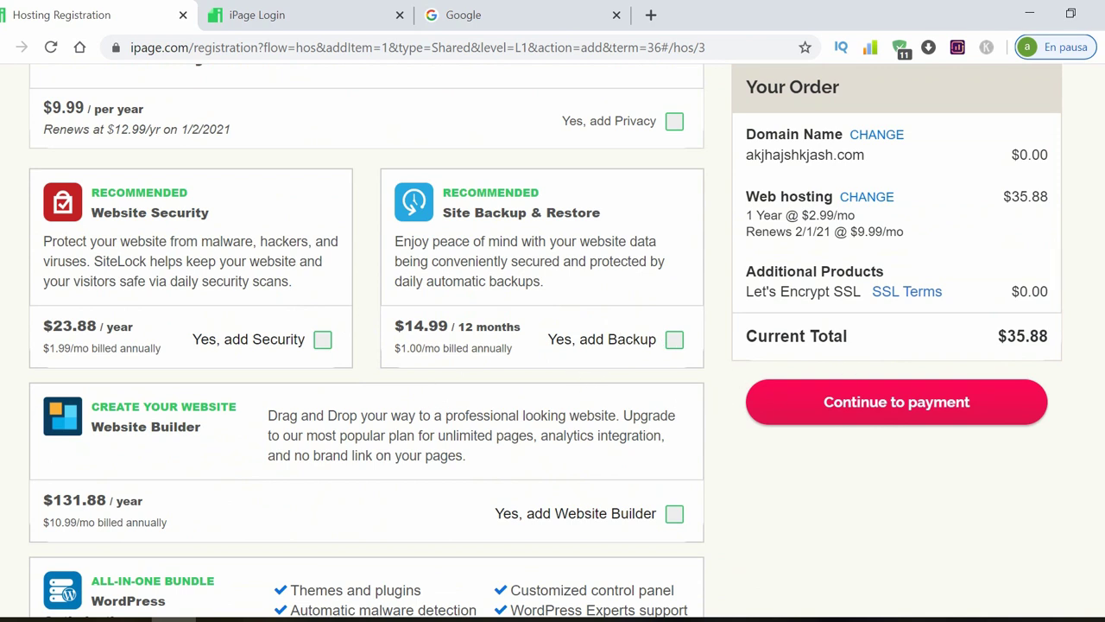
scroll(366, 341, "down", 4)
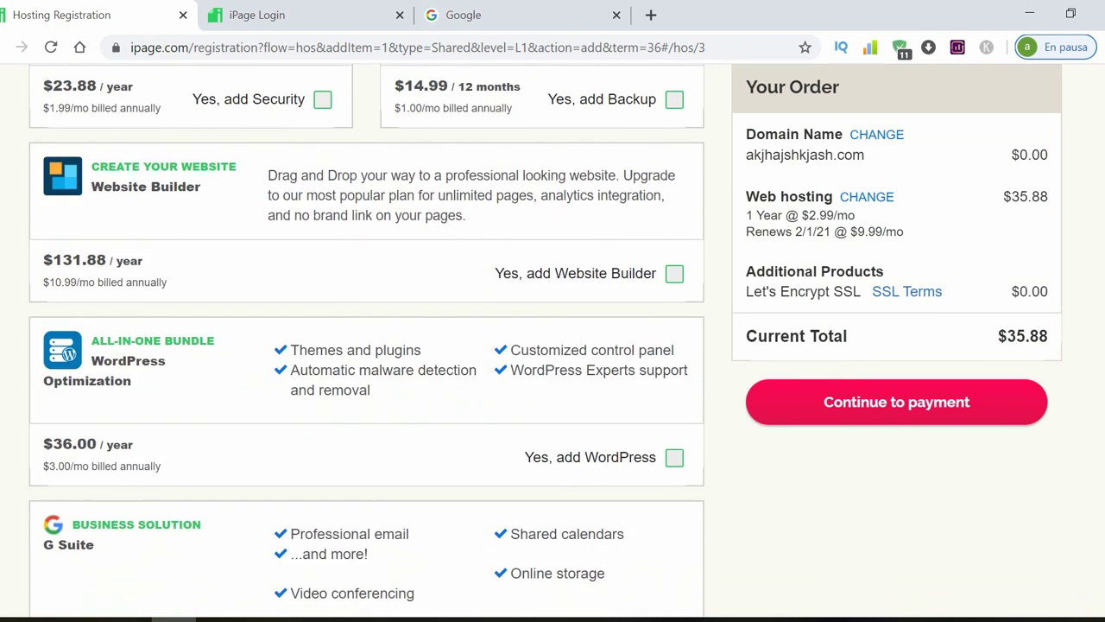
scroll(366, 340, "down", 3)
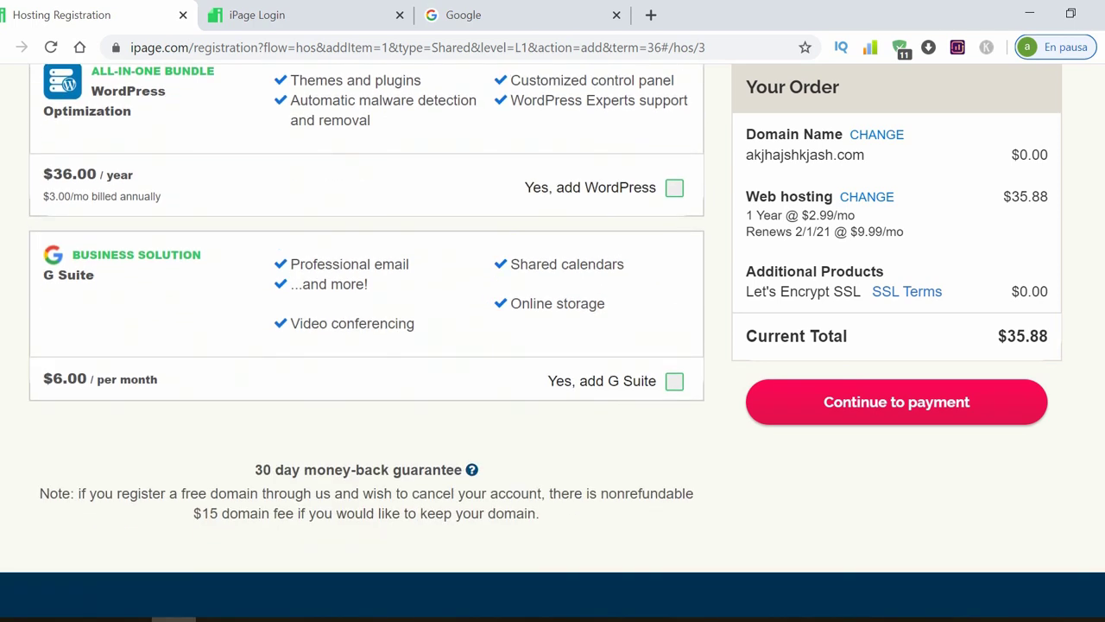
scroll(366, 341, "up", 4)
scroll(366, 341, "up", 6)
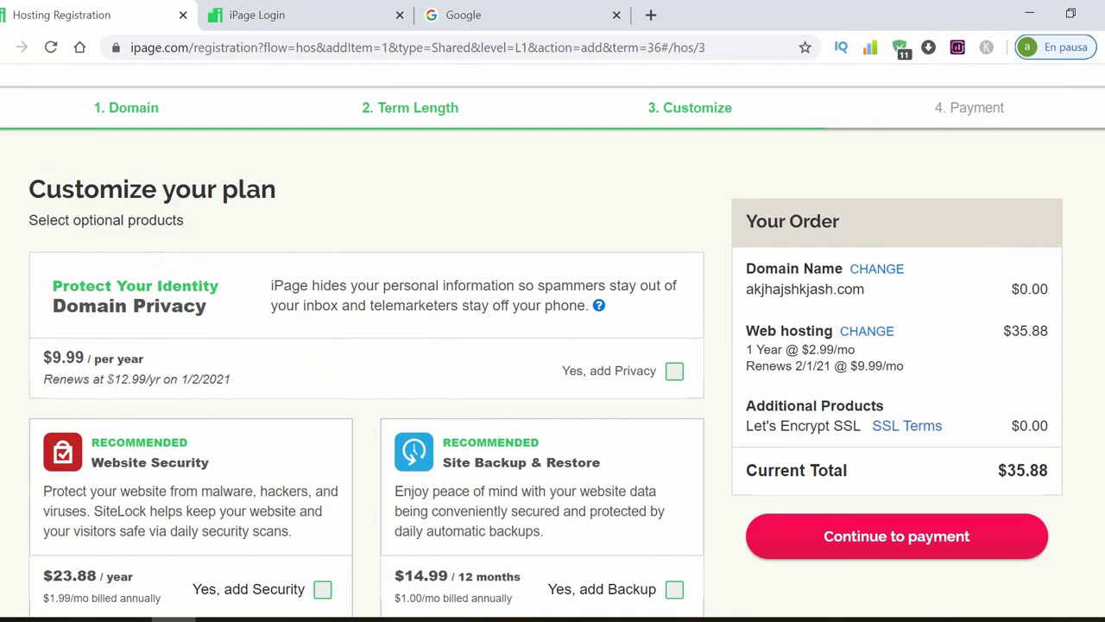
left_click(914, 537)
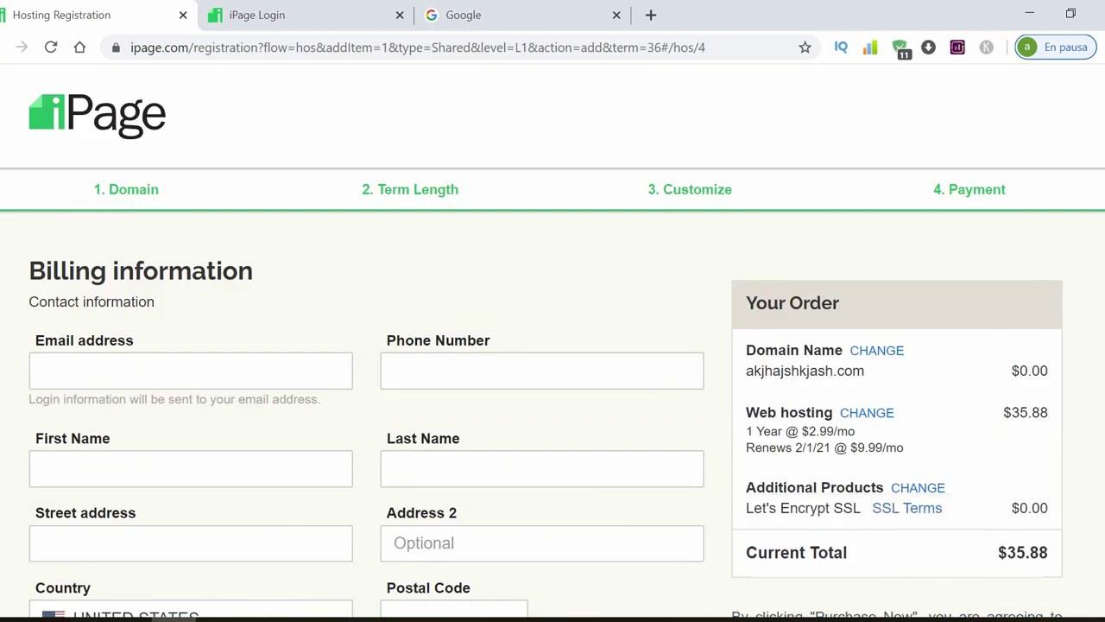
scroll(552, 345, "down", 2)
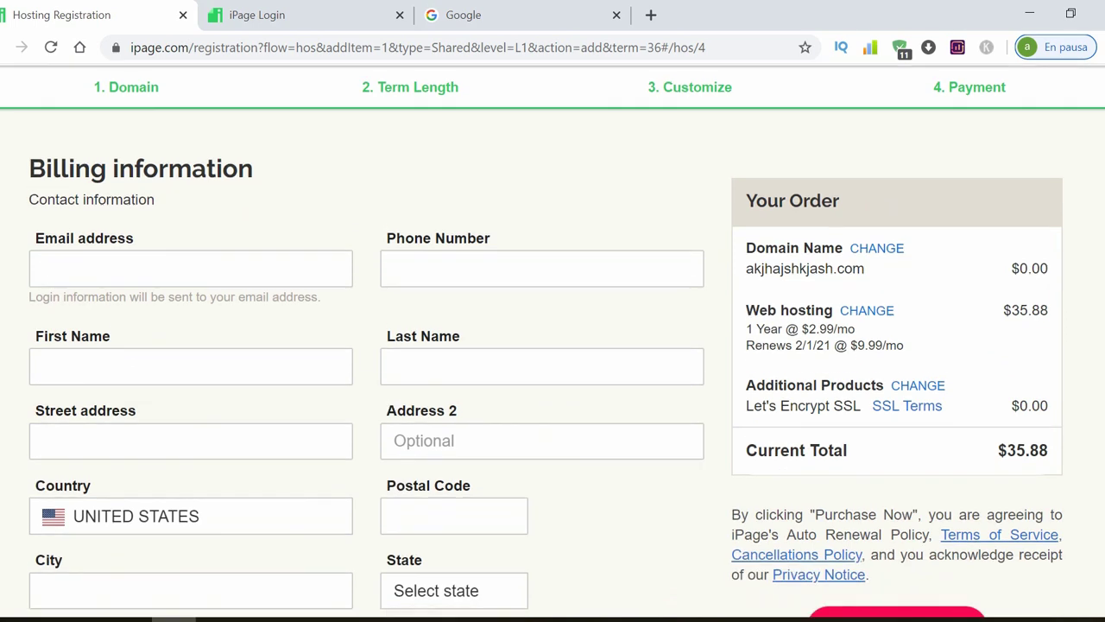
Examine the contact information fields of the billing form, including email address, phone number, first name and last name.
scroll(553, 346, "down", 3)
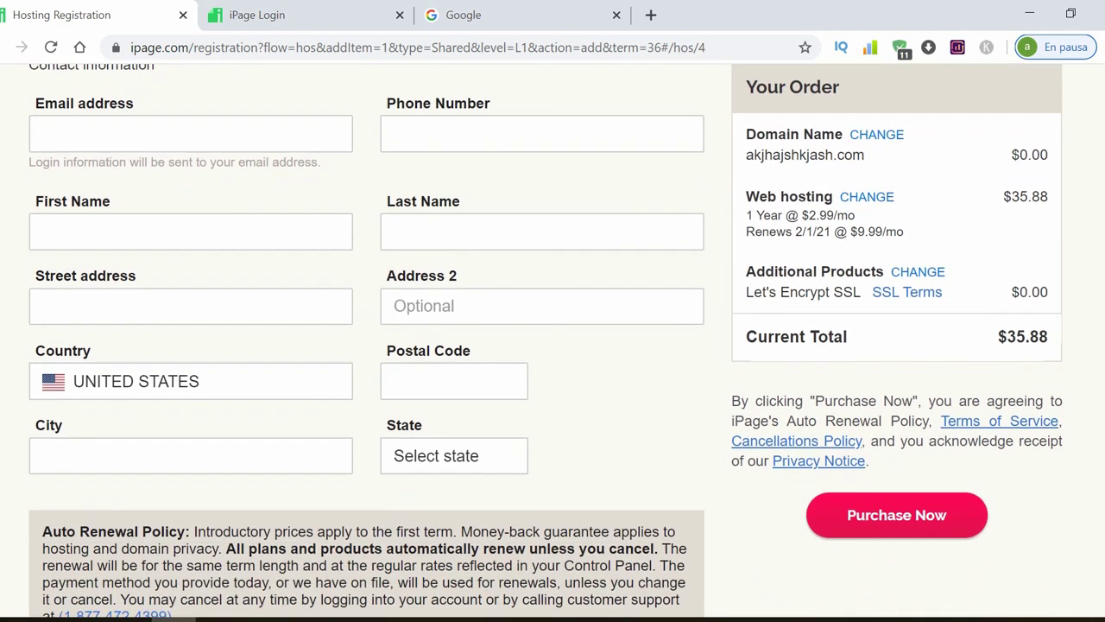
scroll(552, 345, "up", 1)
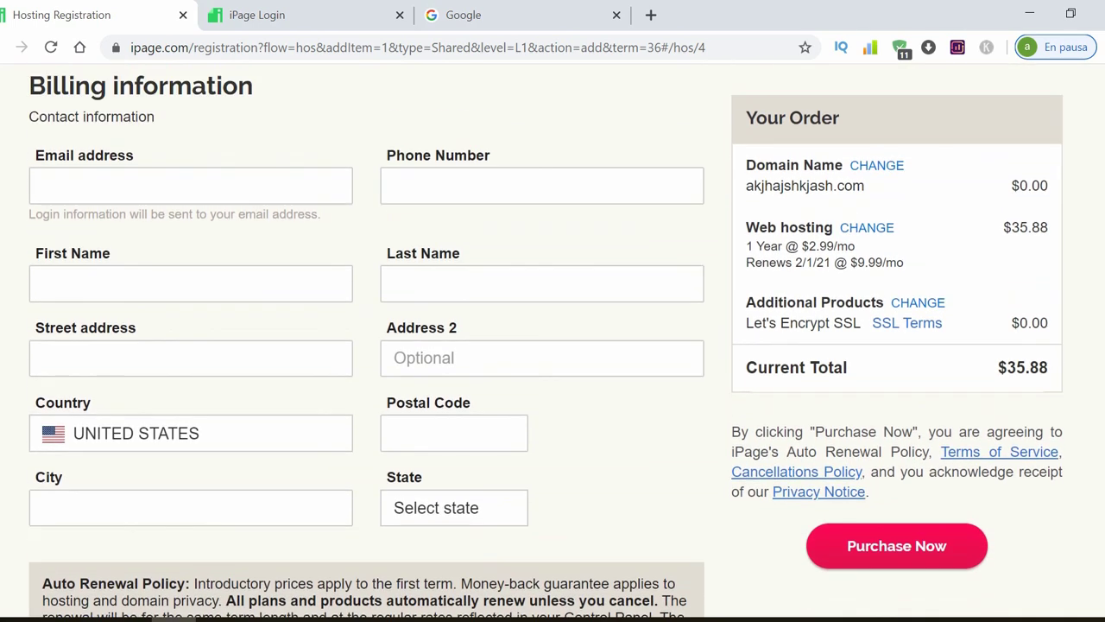
left_click(136, 191)
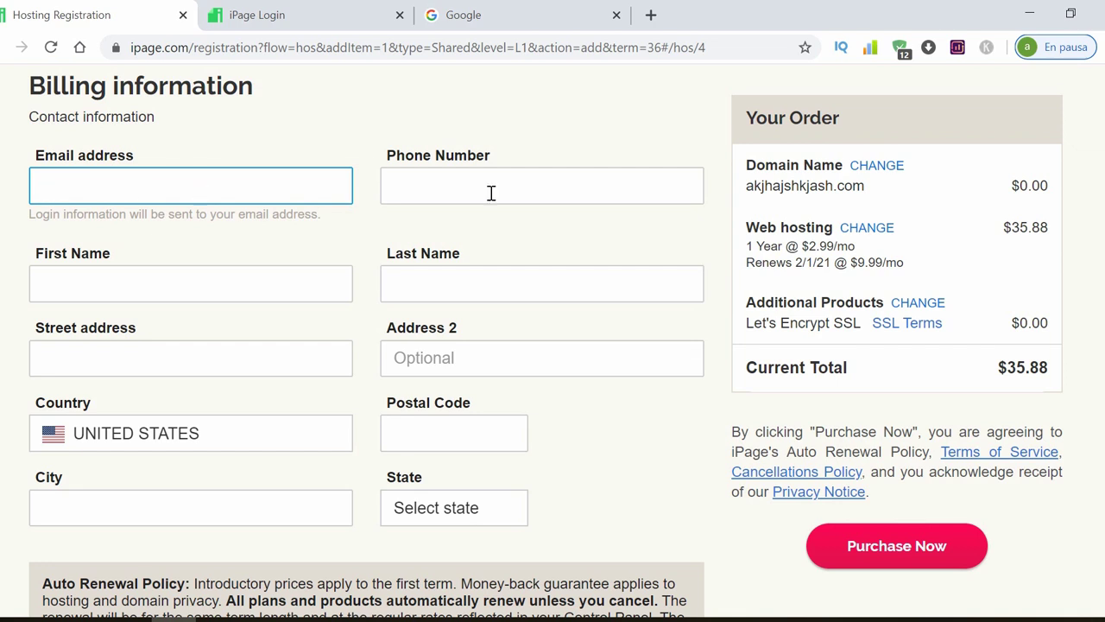
left_click(231, 286)
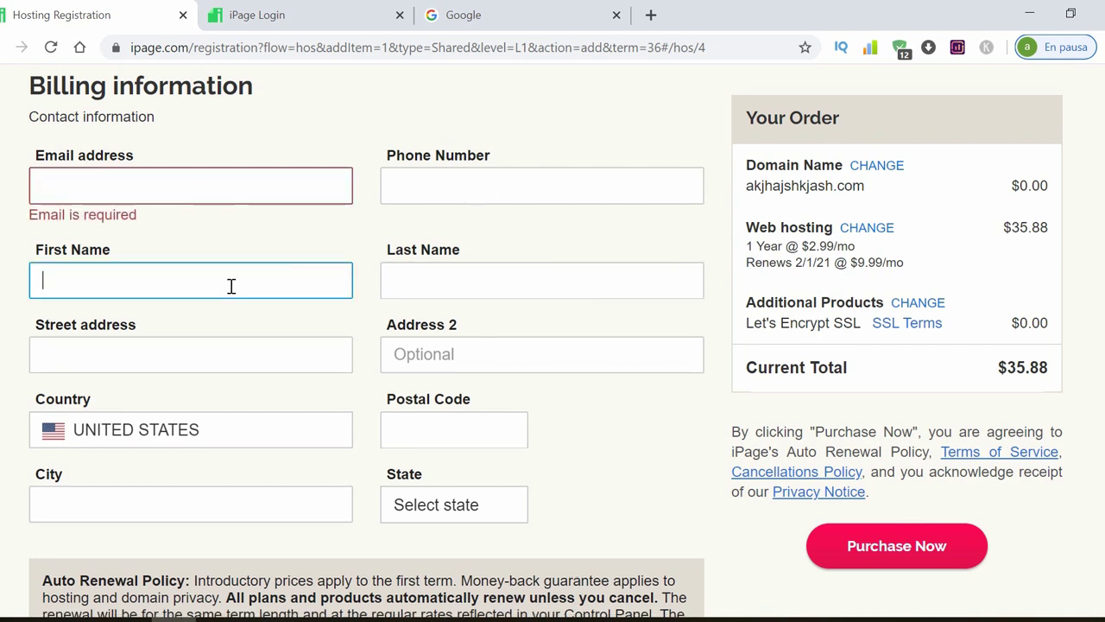
left_click(435, 278)
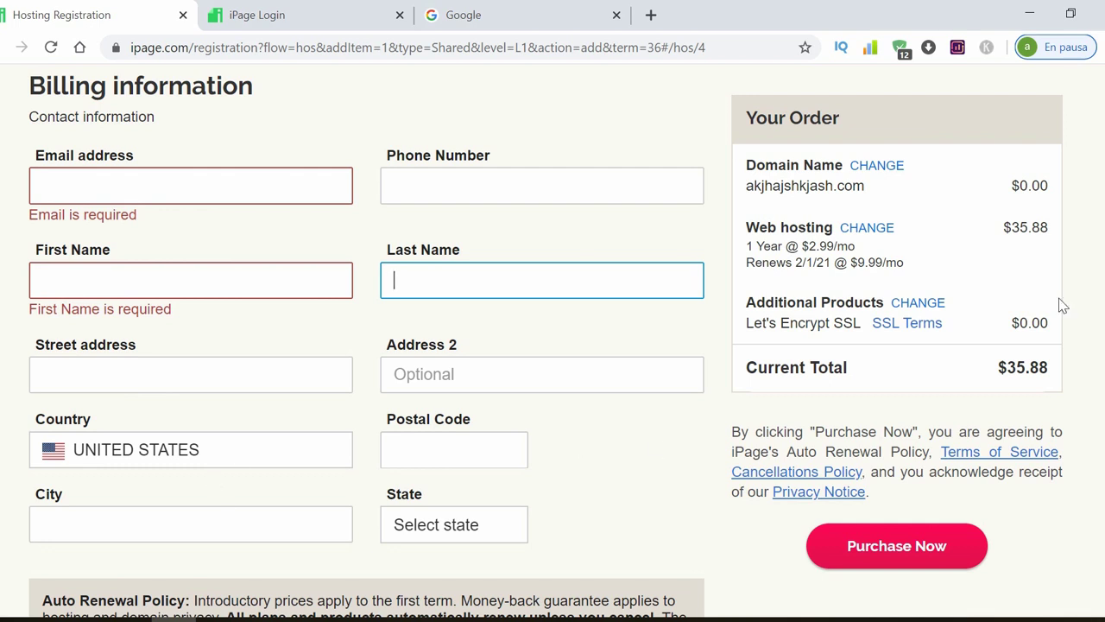
Select the credit card payment option, inspect its card detail fields and switch the payment method back to PayPal.
scroll(552, 345, "down", 4)
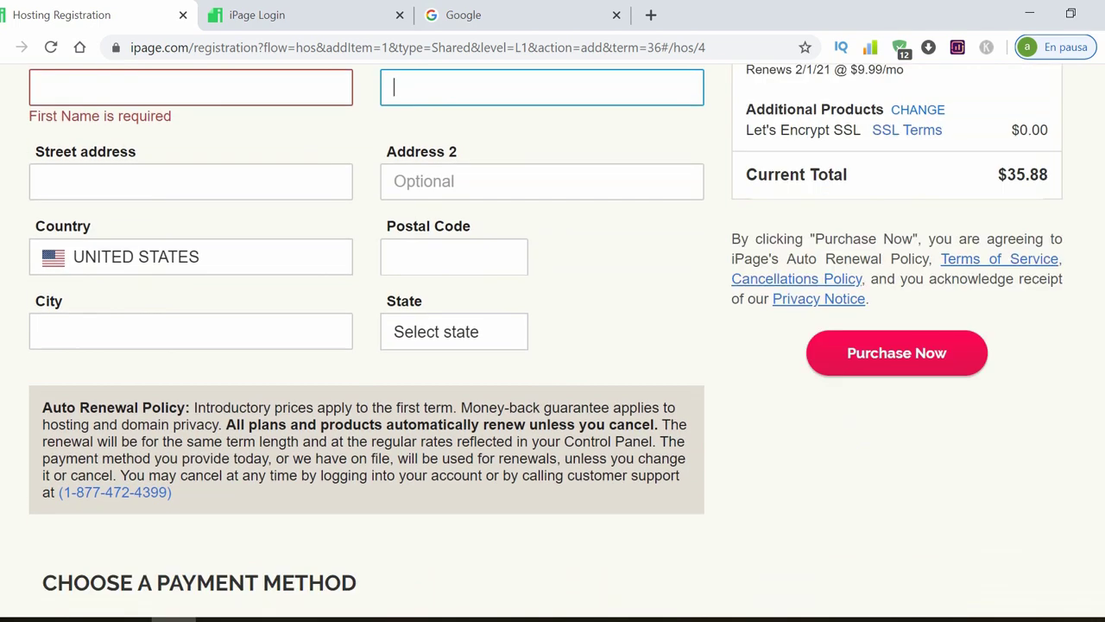
scroll(553, 345, "up", 4)
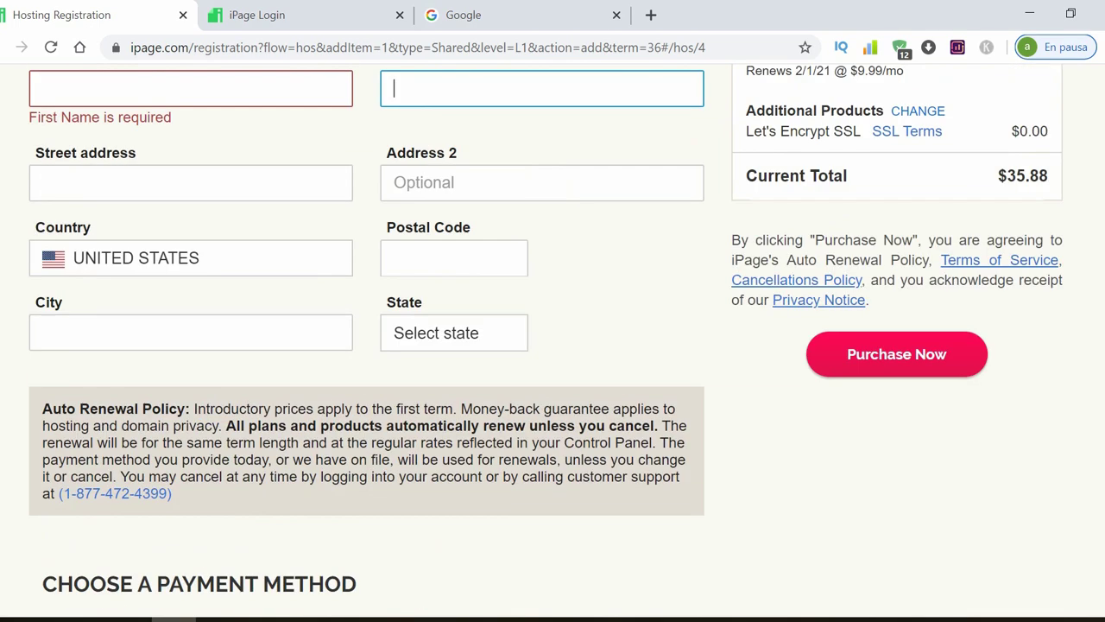
scroll(553, 345, "down", 3)
scroll(552, 346, "down", 1)
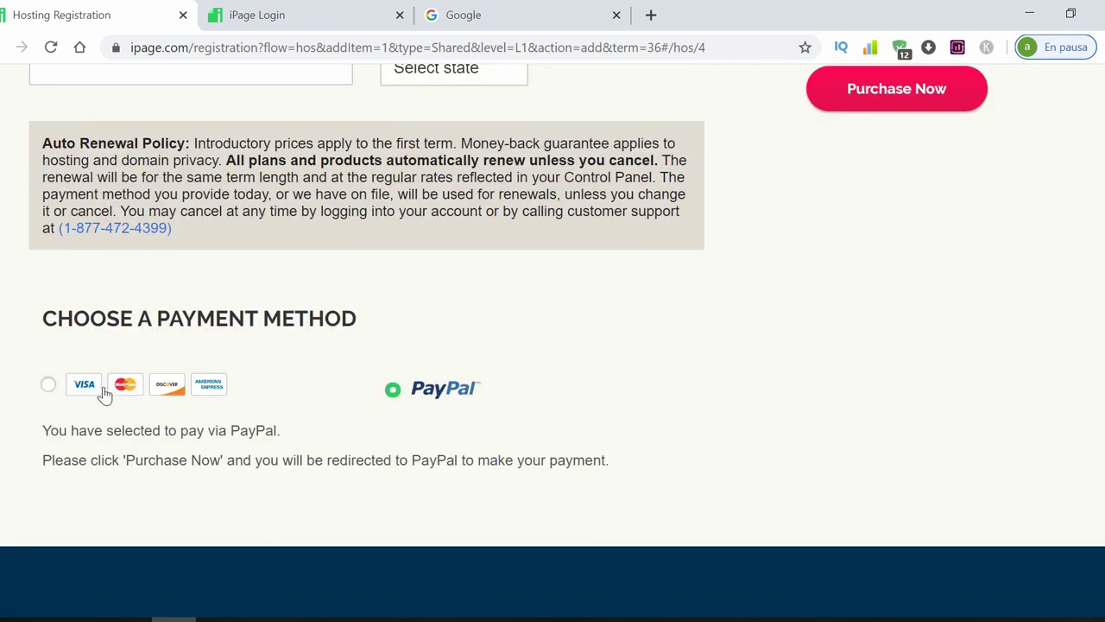
left_click(48, 385)
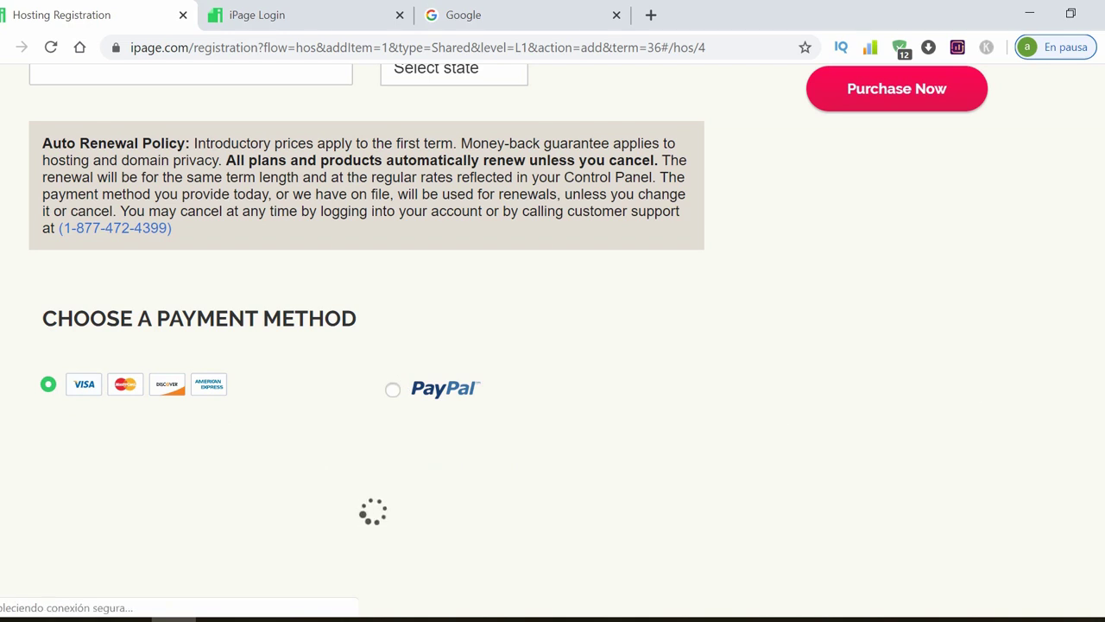
scroll(552, 346, "down", 1)
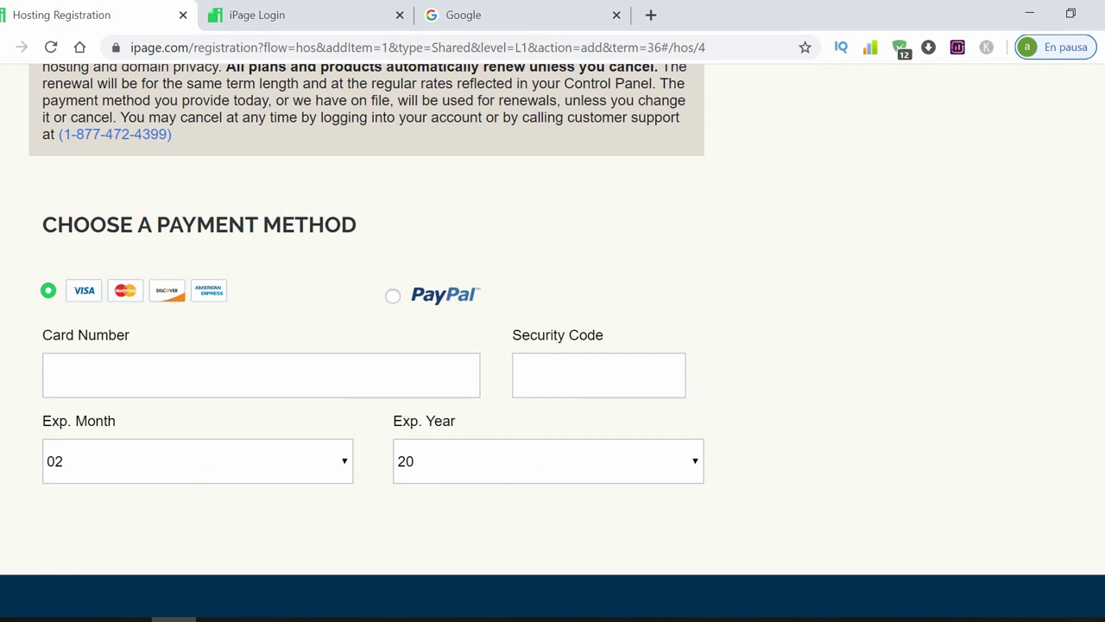
scroll(1076, 345, "down", 1)
scroll(1076, 346, "up", 5)
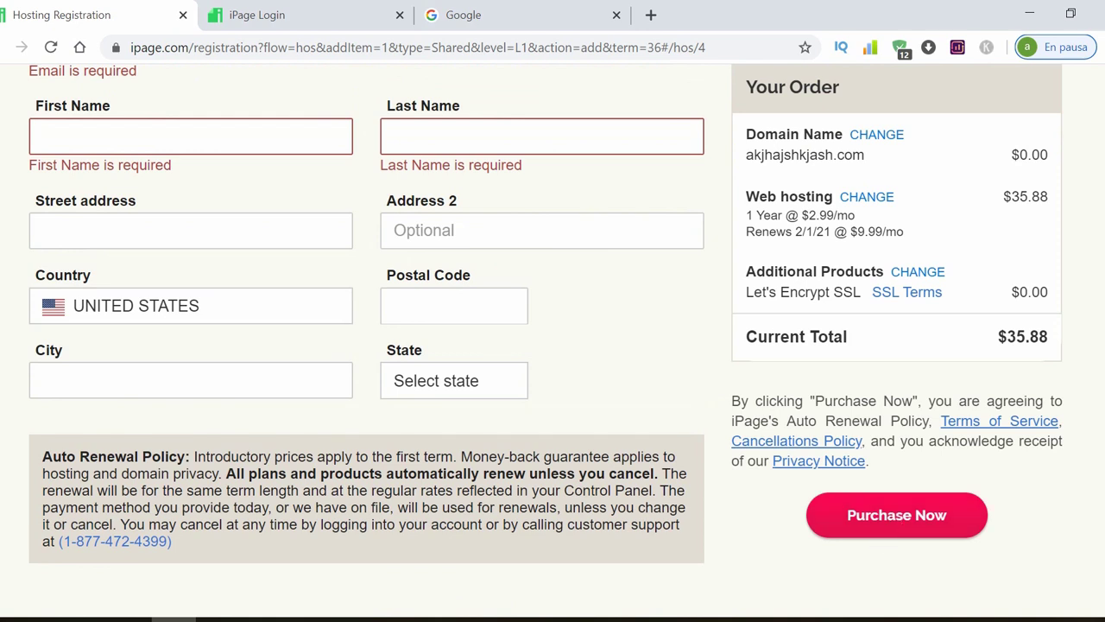
scroll(553, 346, "down", 5)
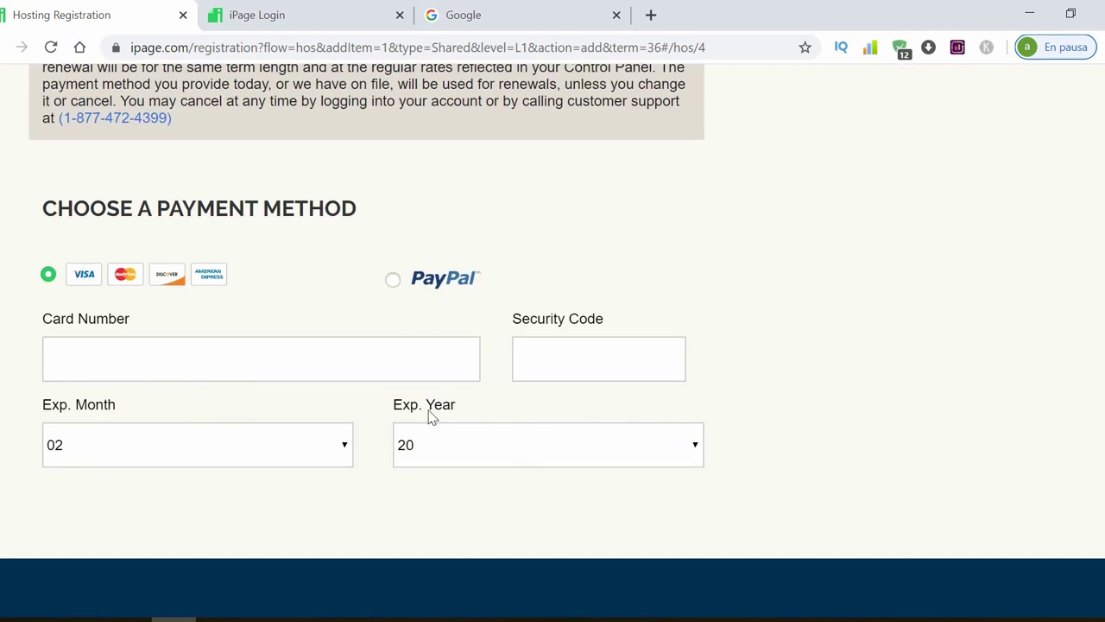
left_click(392, 280)
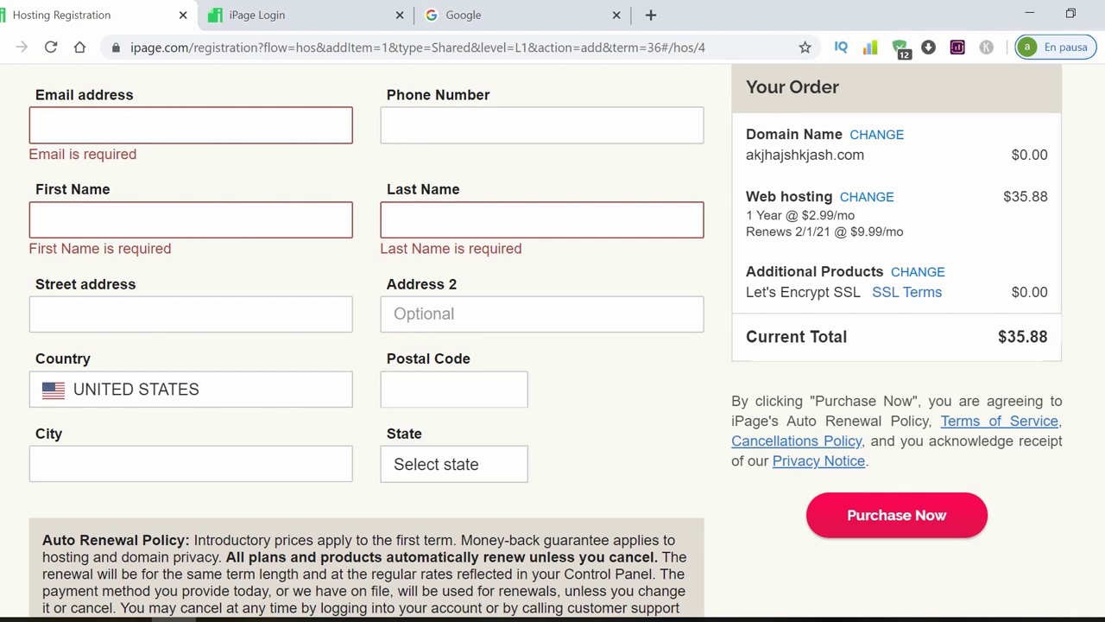
Review the contact fields, auto renewal policy, payment method and order summary on the billing page.
scroll(553, 345, "up", 2)
scroll(553, 345, "down", 1)
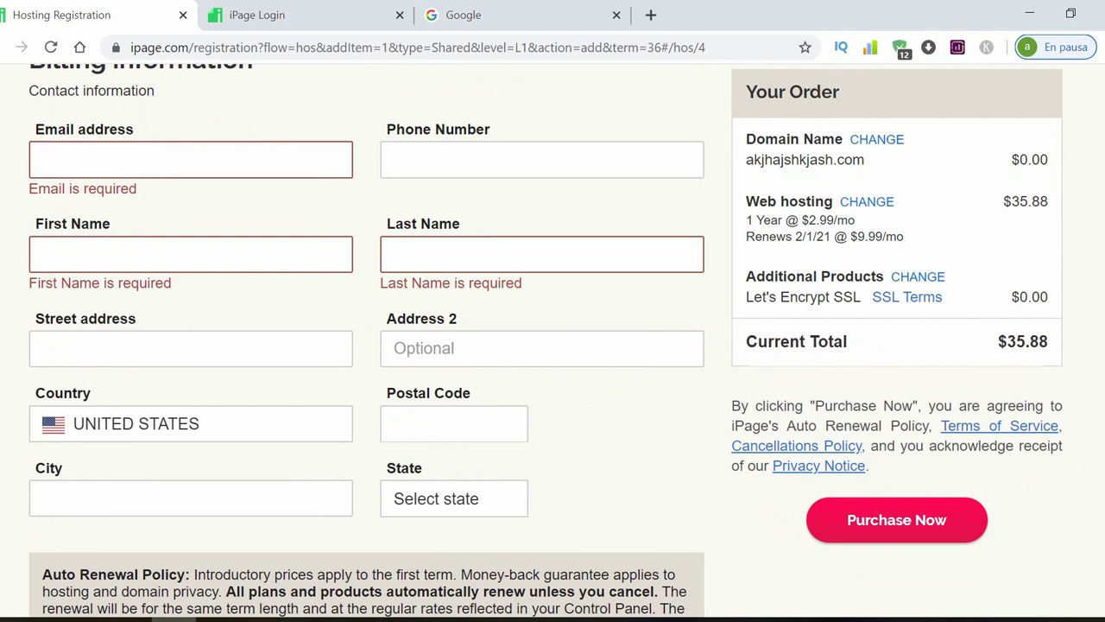
scroll(553, 345, "down", 3)
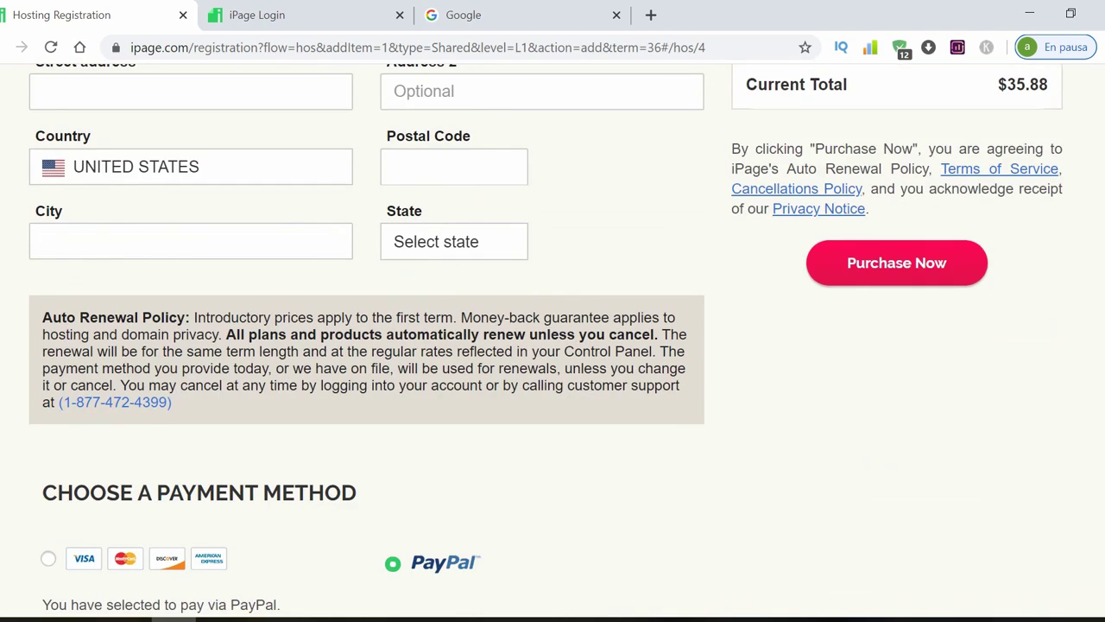
scroll(553, 346, "down", 2)
scroll(553, 345, "up", 4)
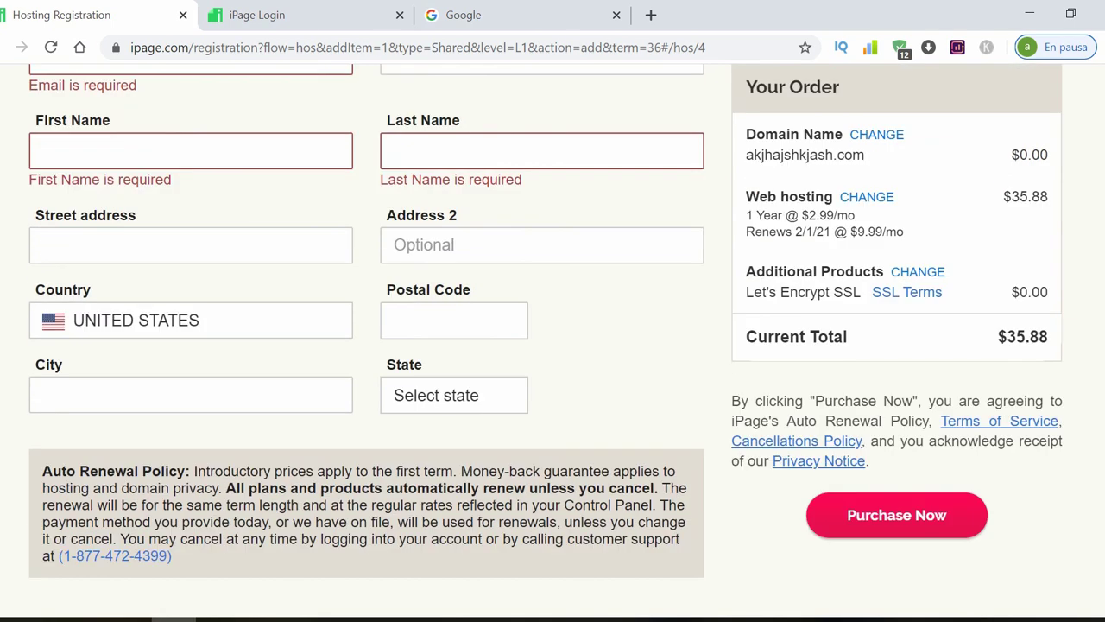
scroll(552, 346, "up", 3)
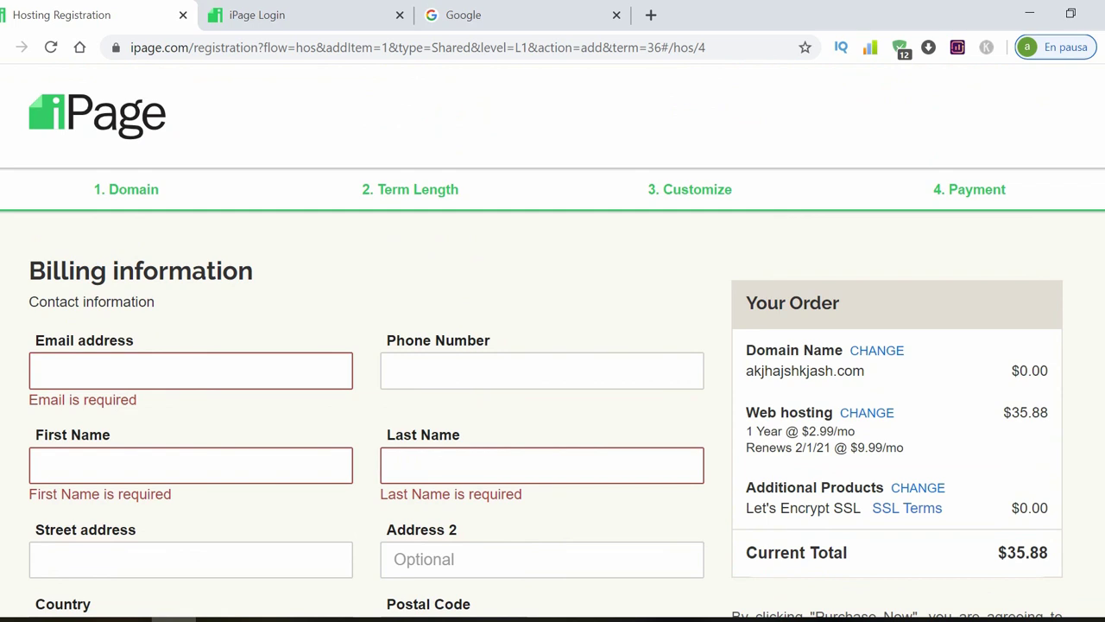
scroll(552, 345, "down", 3)
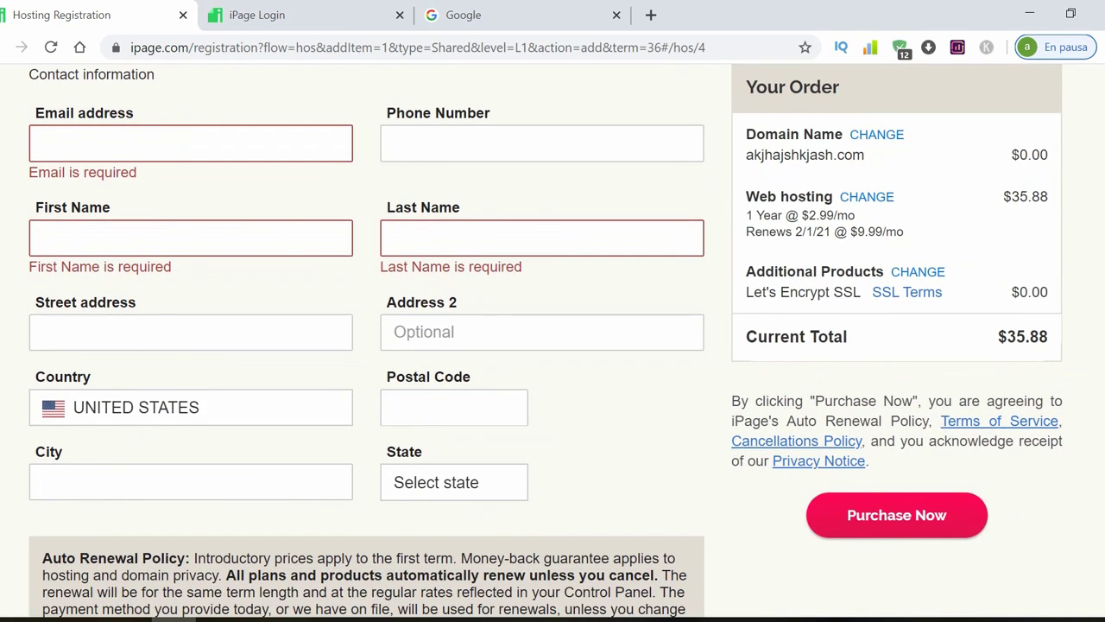
scroll(553, 345, "down", 4)
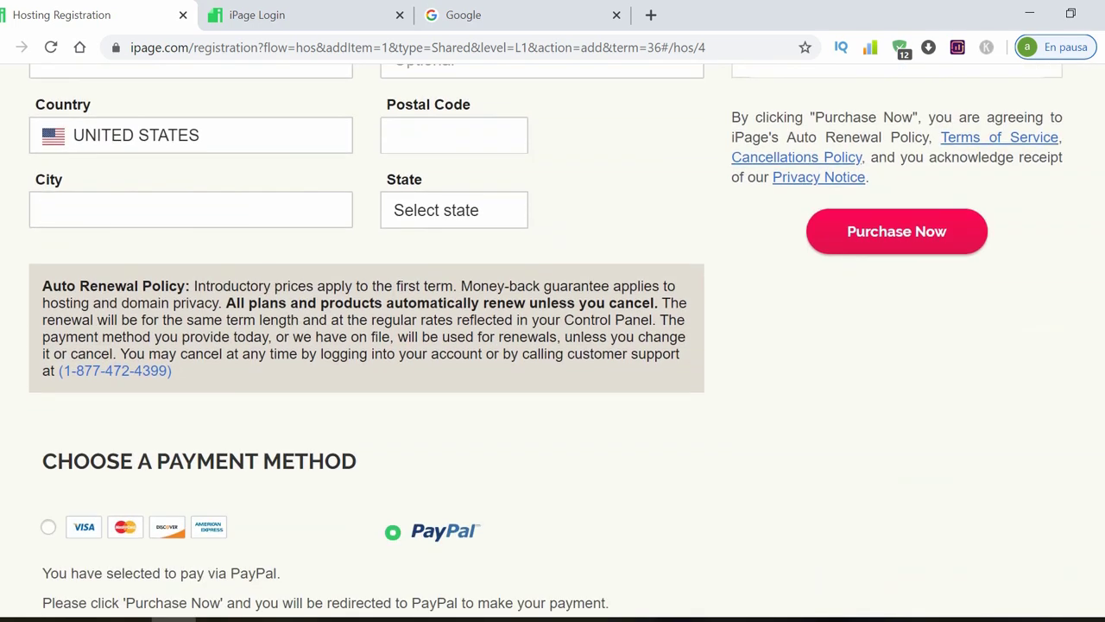
scroll(553, 345, "up", 1)
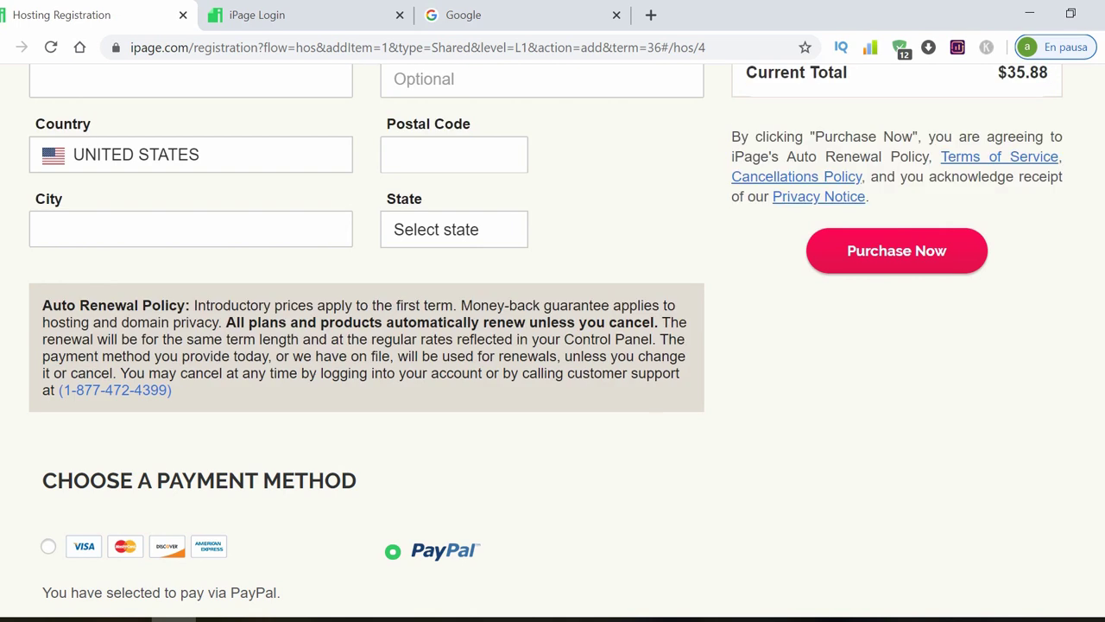
scroll(950, 337, "up", 3)
scroll(950, 336, "down", 2)
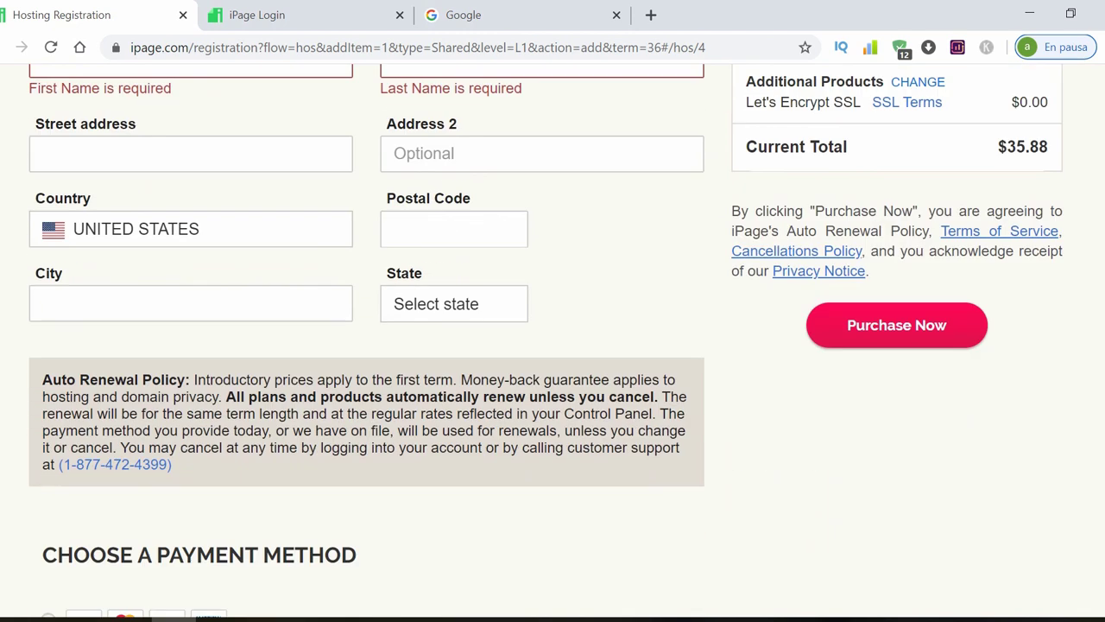
Try to submit the purchase with the billing form left blank and examine which fields are required.
left_click(950, 337)
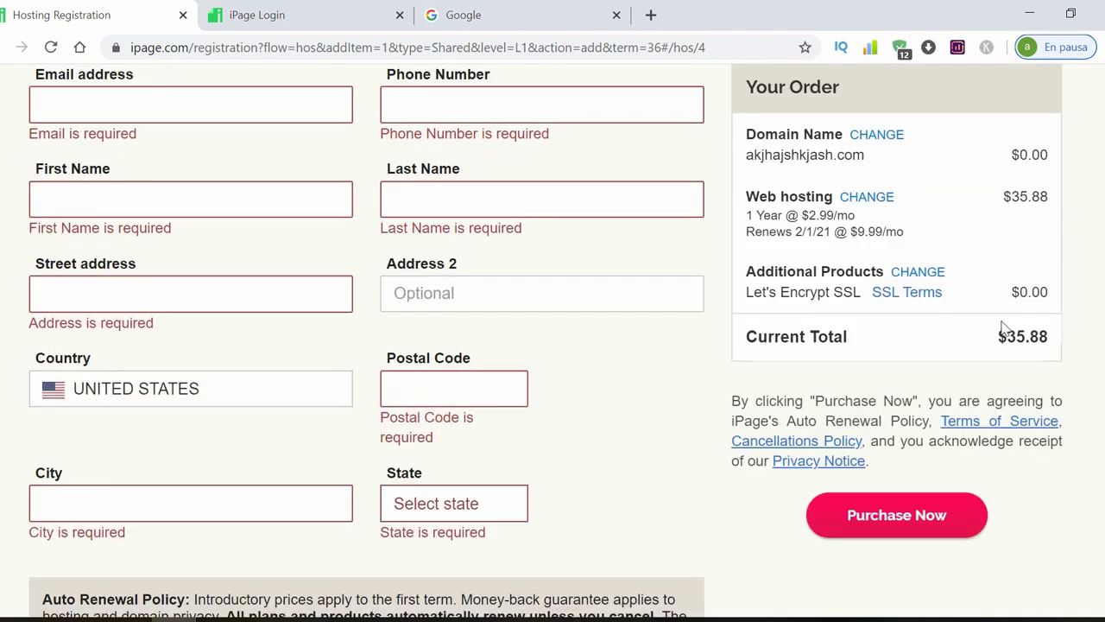
scroll(552, 345, "down", 5)
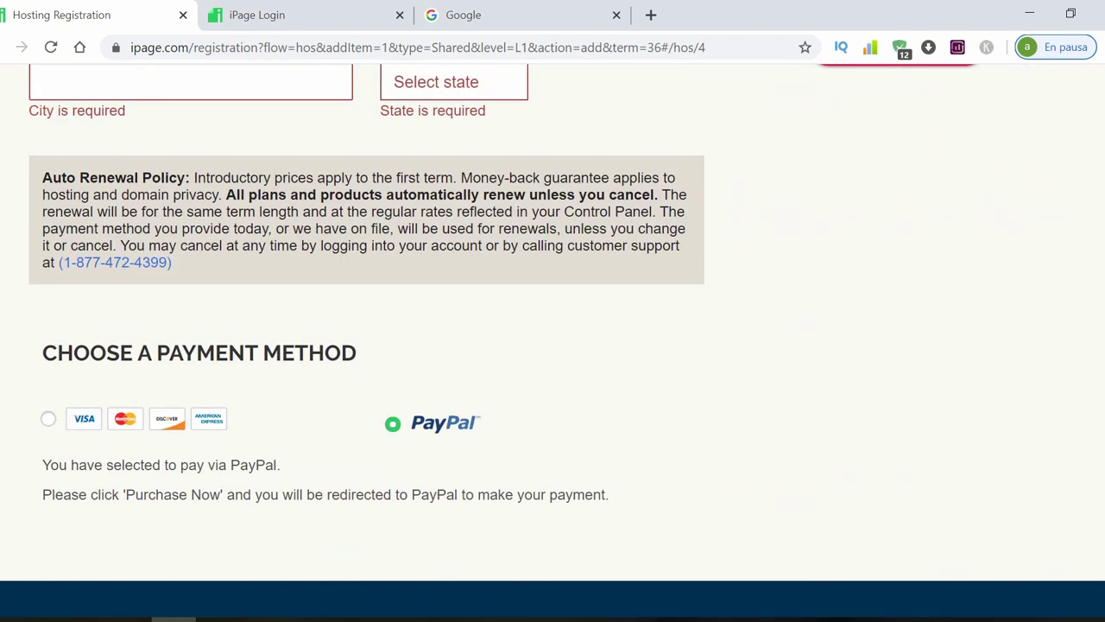
scroll(553, 345, "up", 7)
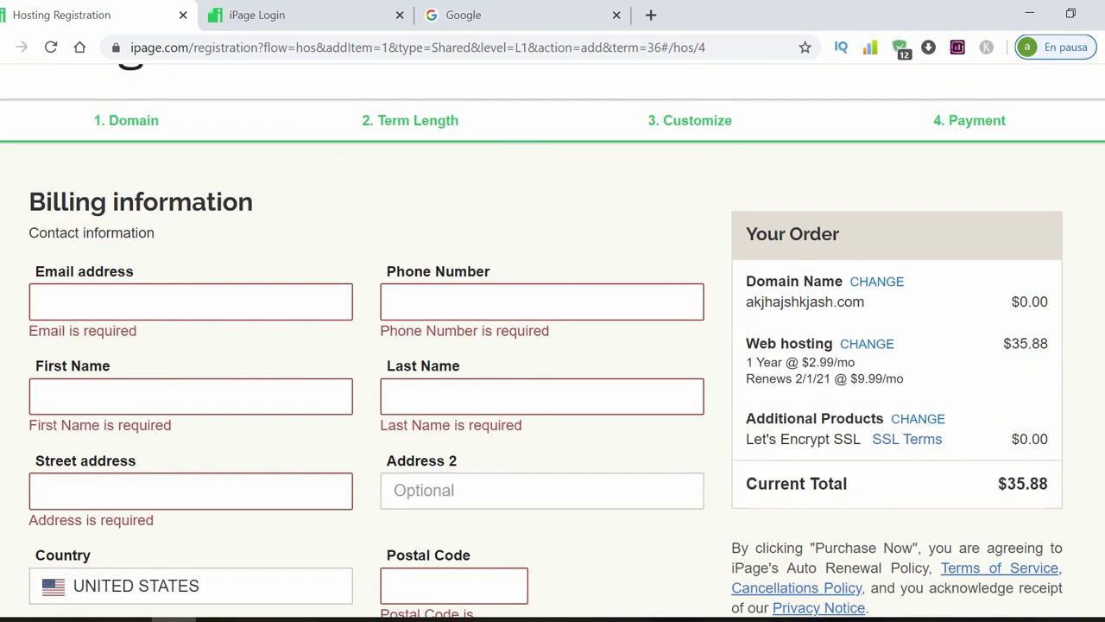
scroll(552, 345, "down", 1)
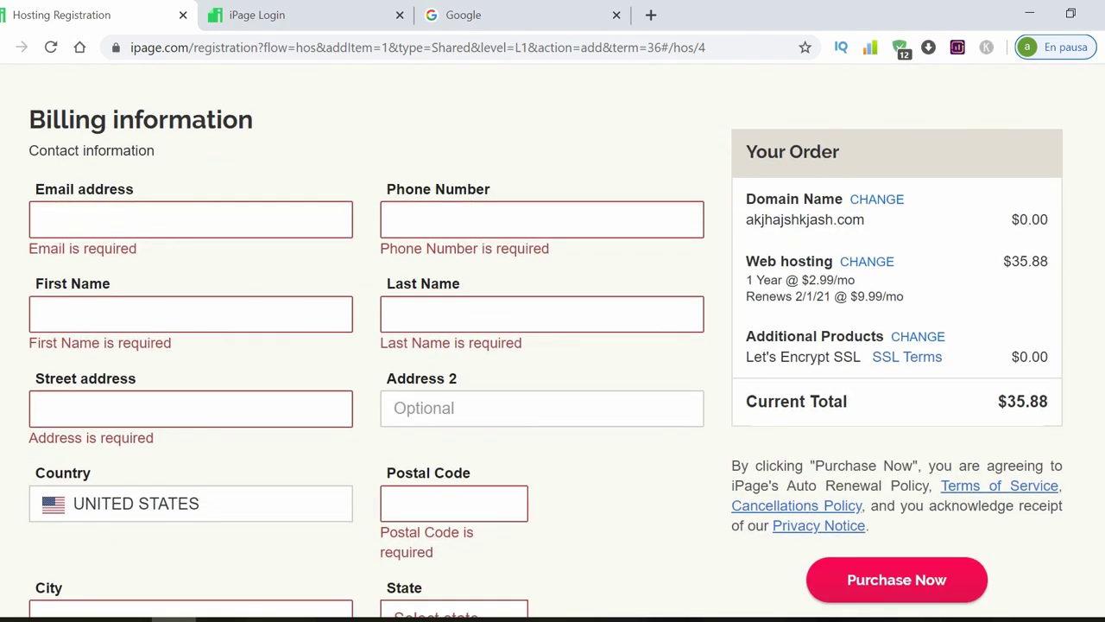
scroll(553, 345, "down", 1)
scroll(745, 113, "up", 3)
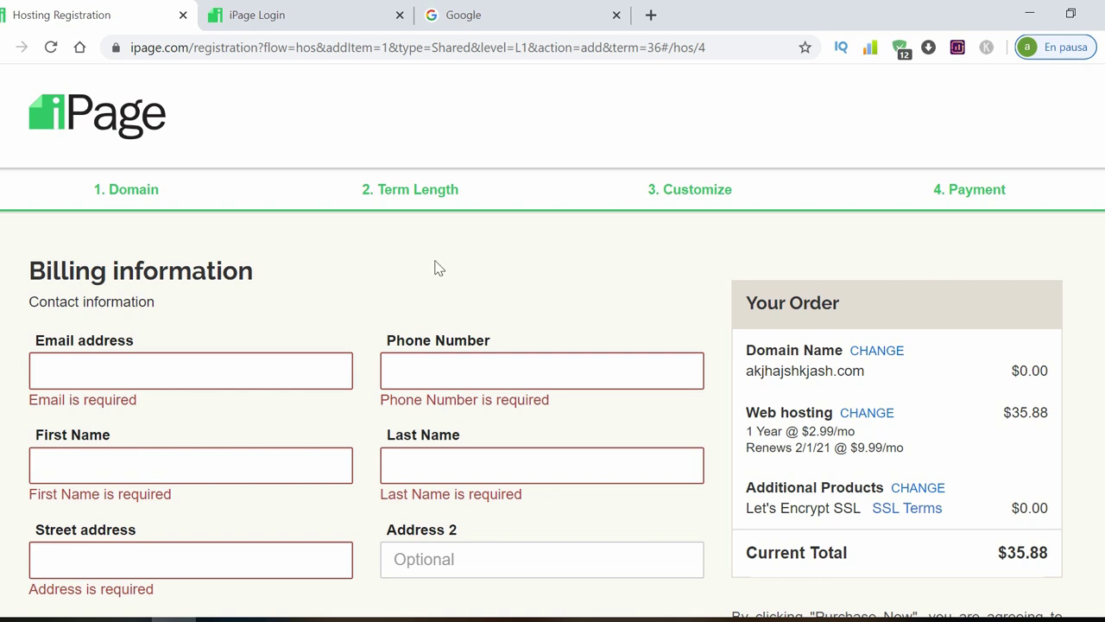
Switch to the iPage login page and log in to the control panel with the prefilled credentials.
left_click(326, 7)
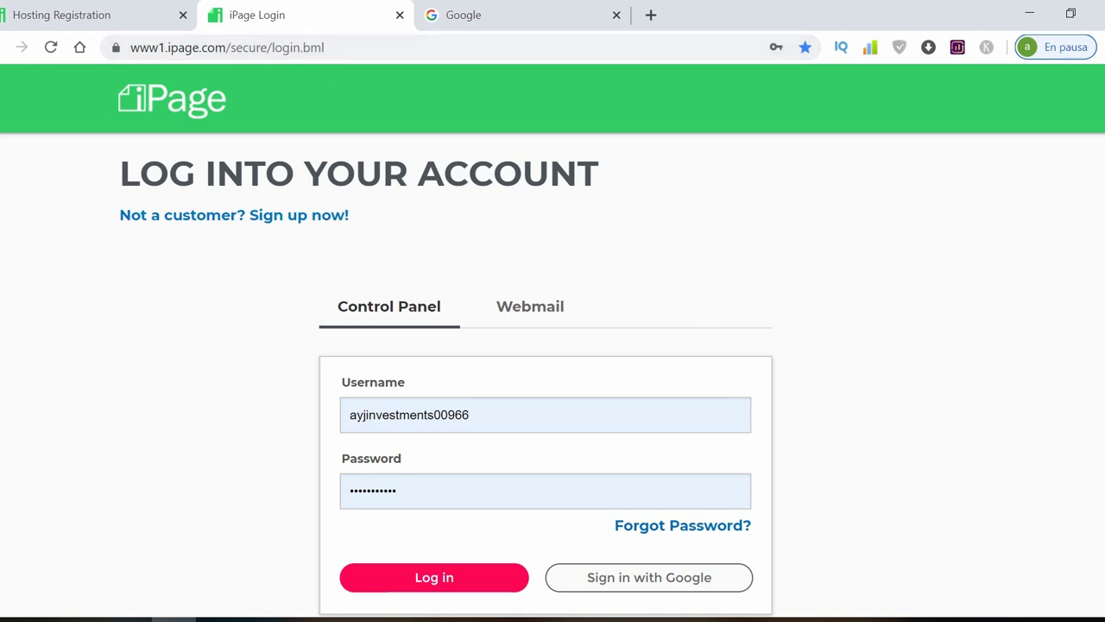
scroll(553, 340, "down", 2)
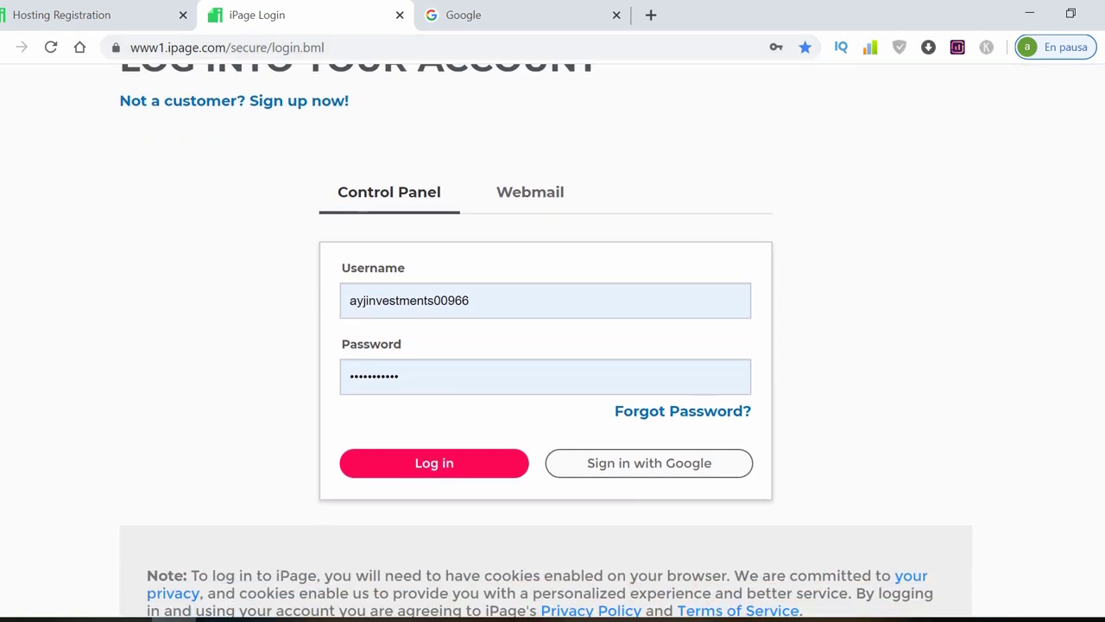
scroll(545, 341, "up", 1)
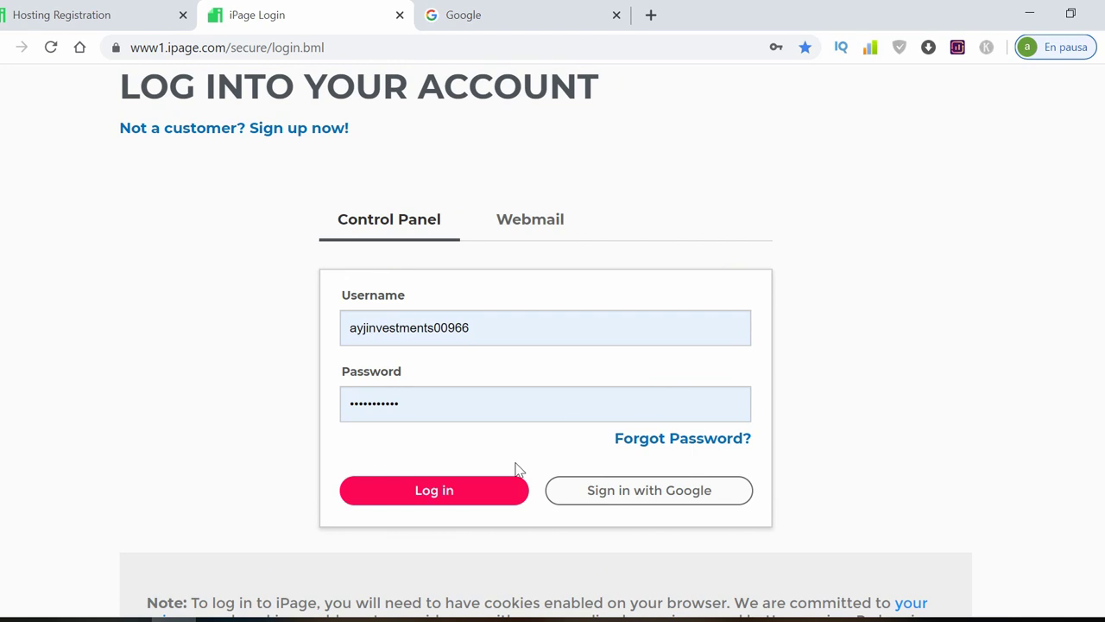
left_click(446, 501)
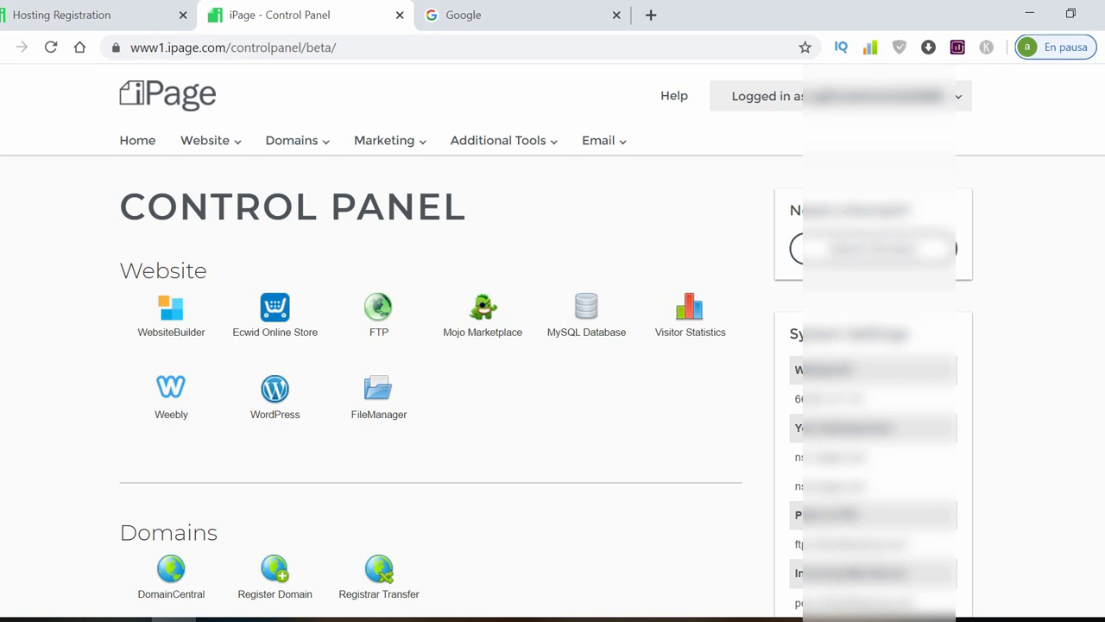
Look over the control panel's sections and view the Help knowledge base before returning to the control panel.
scroll(547, 341, "down", 5)
scroll(547, 341, "up", 2)
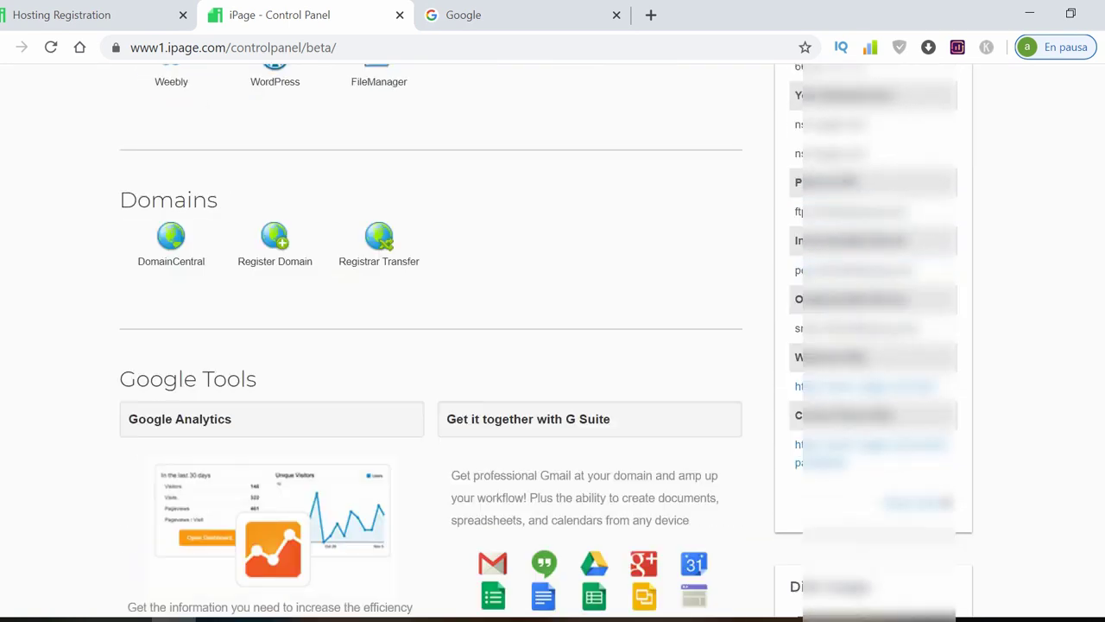
scroll(547, 341, "up", 4)
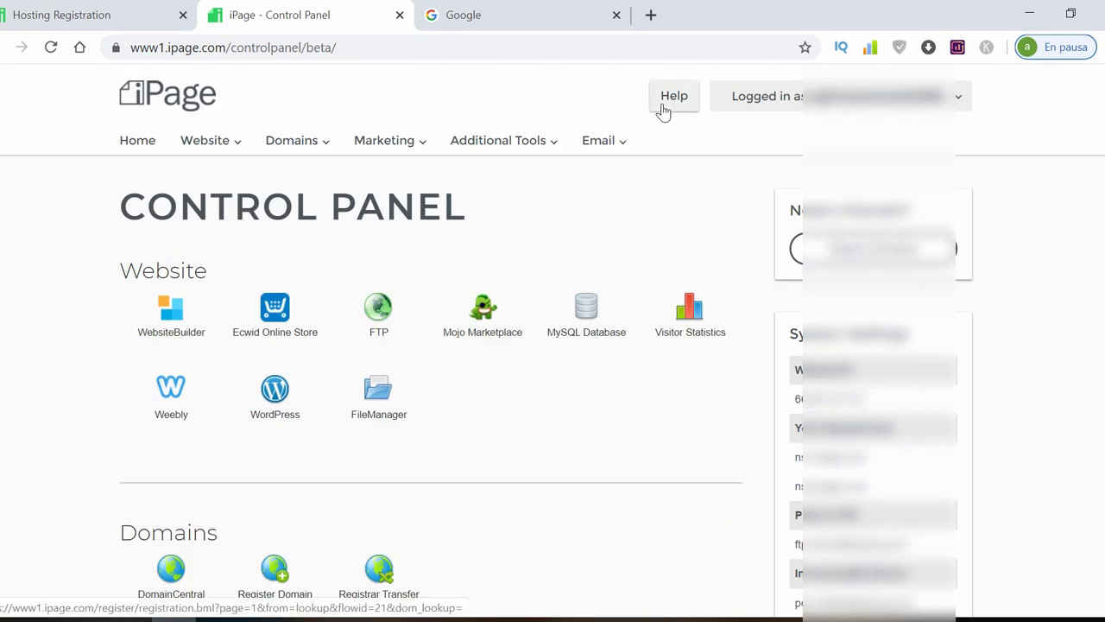
left_click(663, 108)
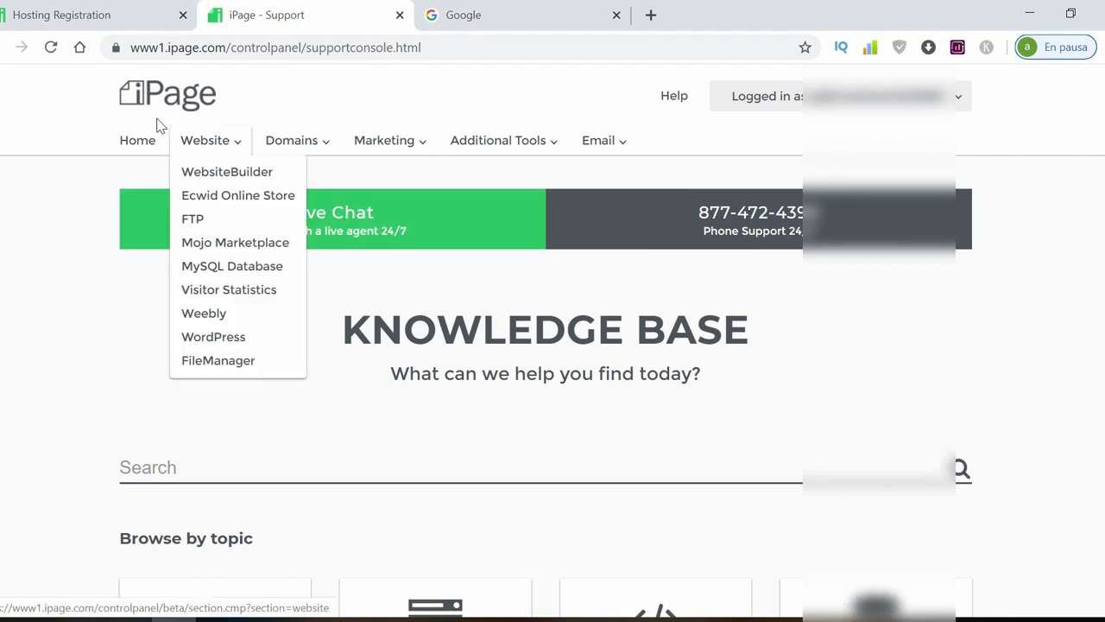
left_click(3, 47)
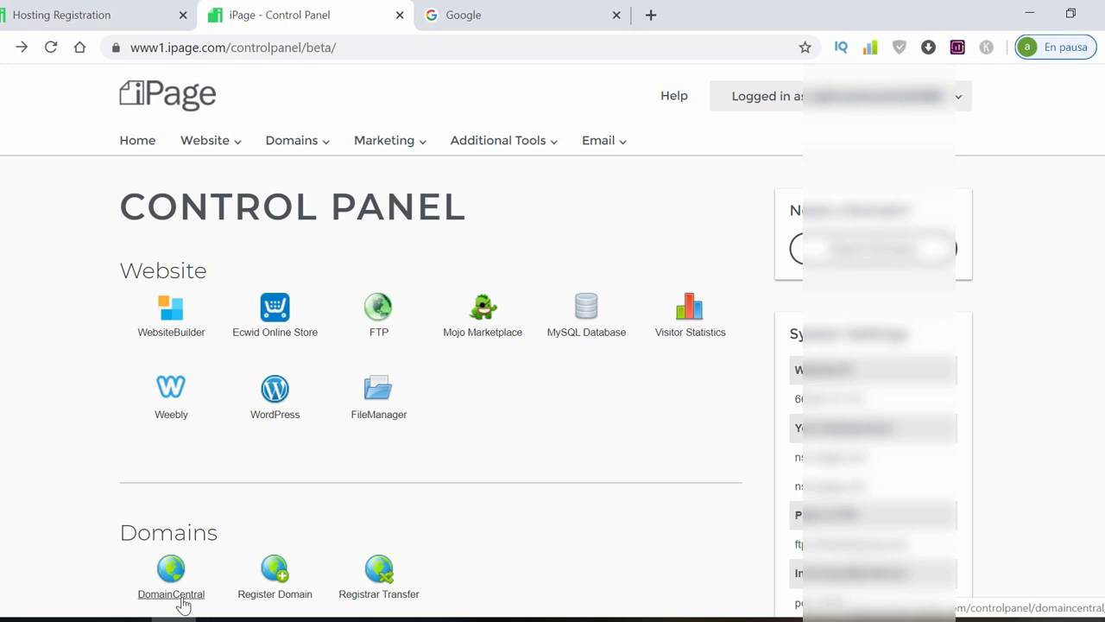
Examine the control panel's Domains, Marketing and Additional Tools options and its Google Tools and Marketing sections.
mouse_move(327, 151)
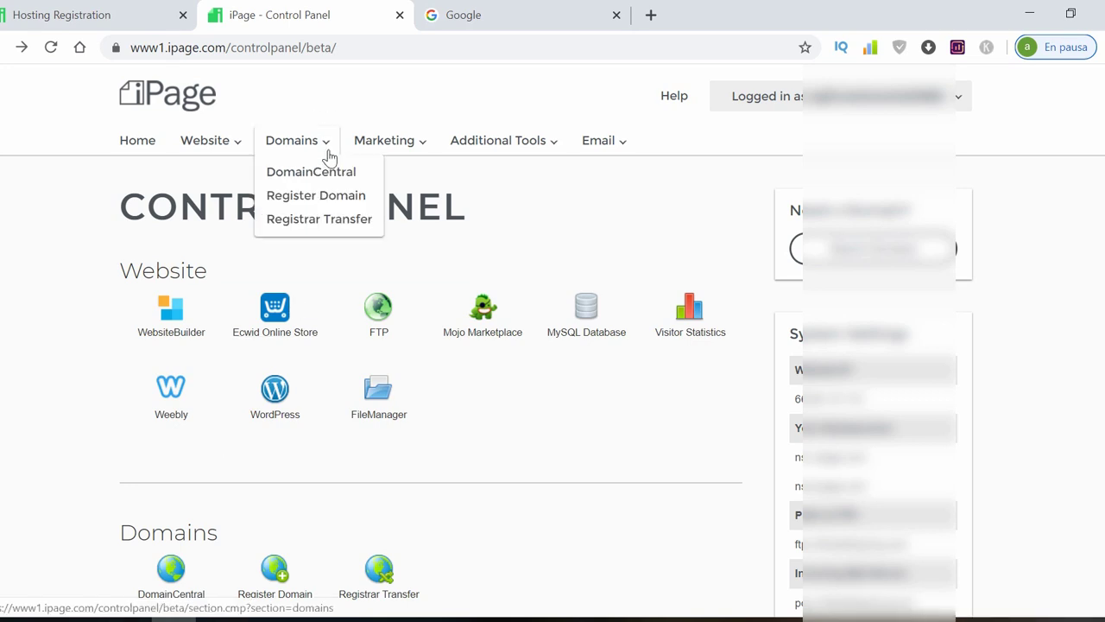
mouse_move(429, 148)
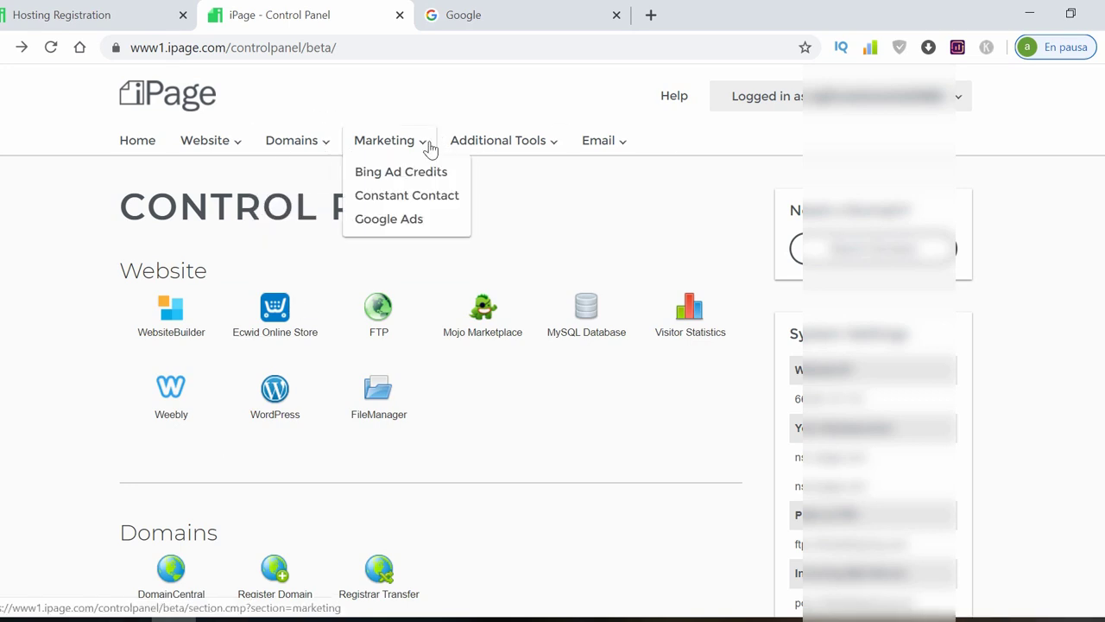
scroll(553, 346, "down", 3)
scroll(552, 345, "down", 5)
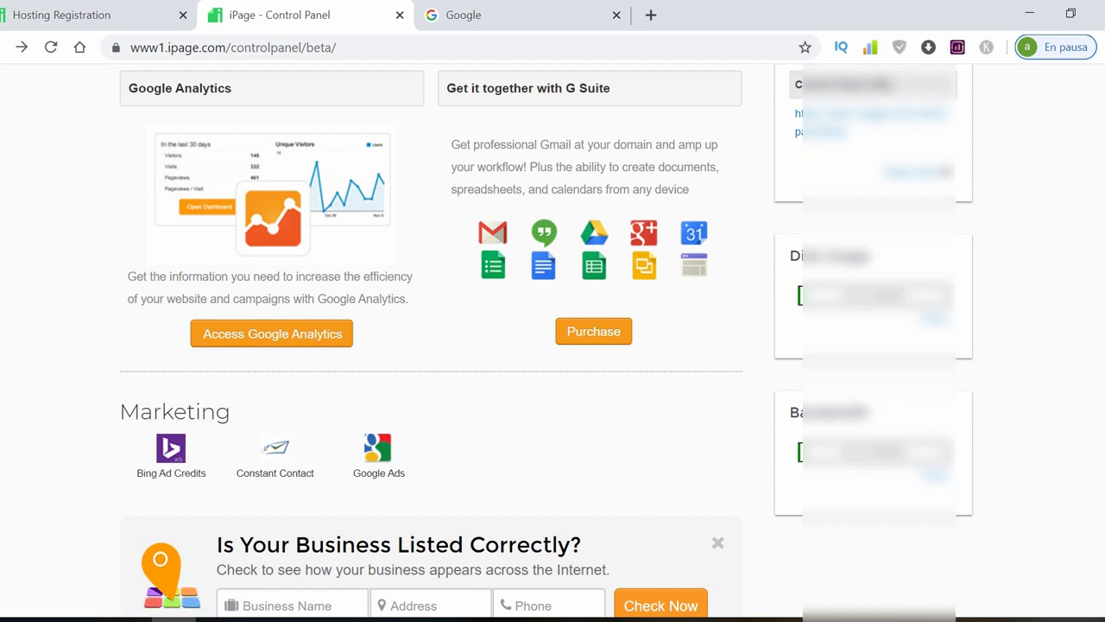
scroll(432, 345, "up", 5)
scroll(432, 346, "up", 3)
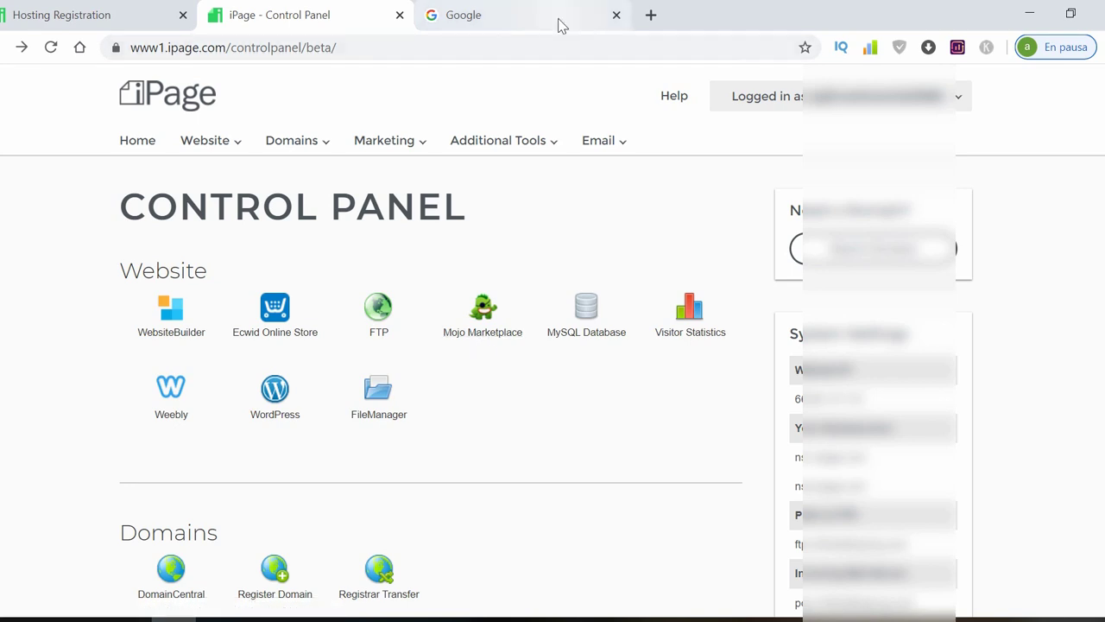
mouse_move(553, 140)
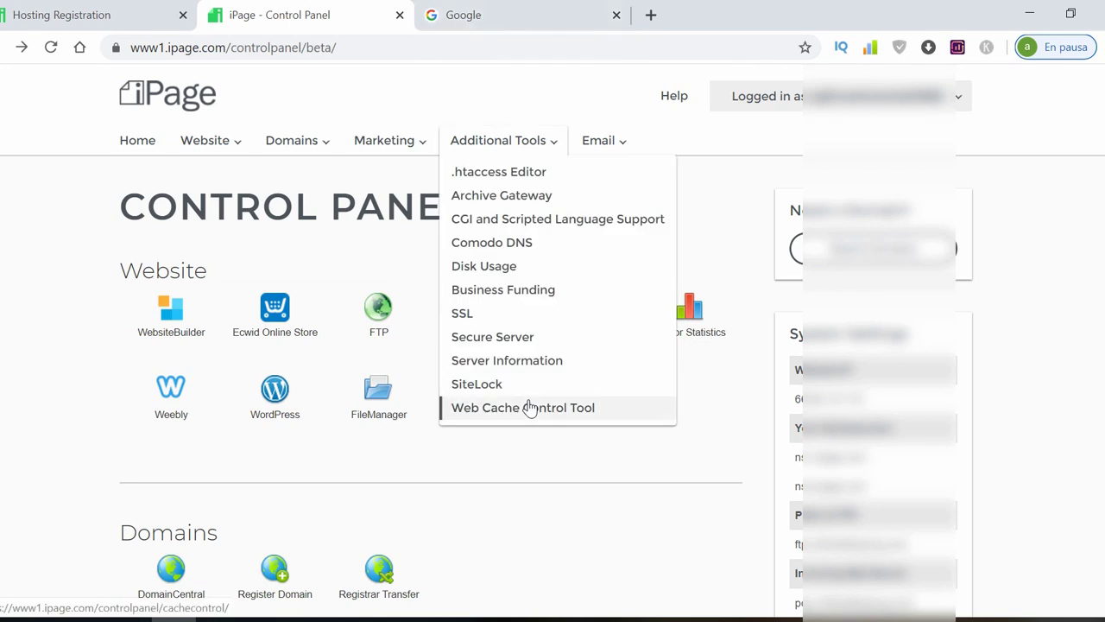